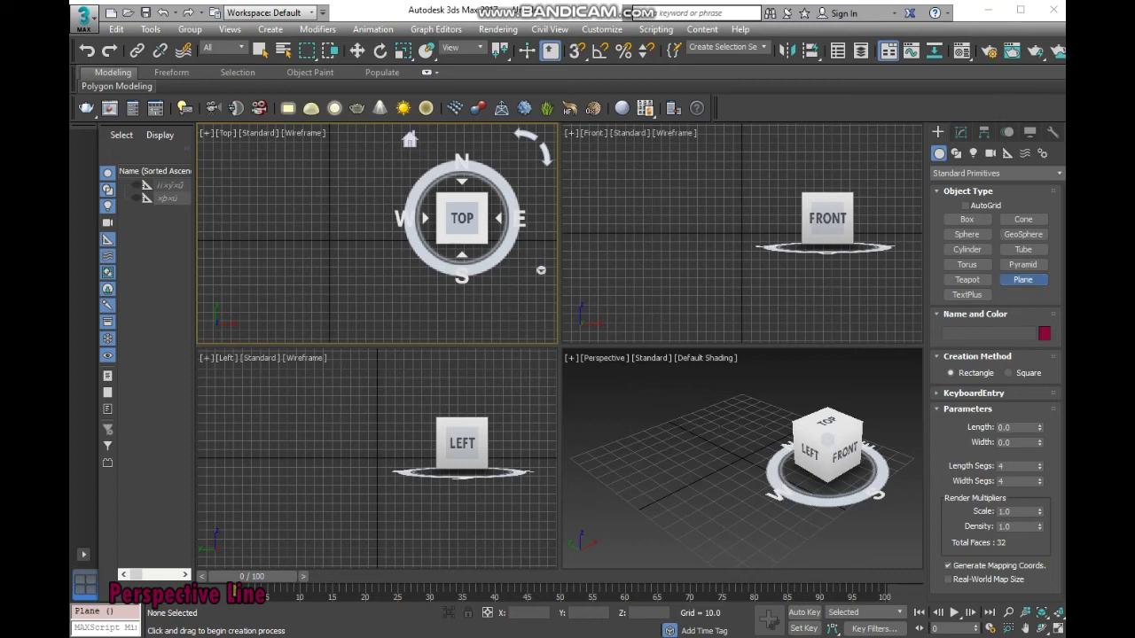
Draw a rectangular plane in the Top viewport and bring up its parameters
{"action": "left_click_drag", "start_coordinate": [365, 185], "coordinate": [270, 142]}
{"action": "left_click_drag", "start_coordinate": [270, 185], "coordinate": [329, 260]}
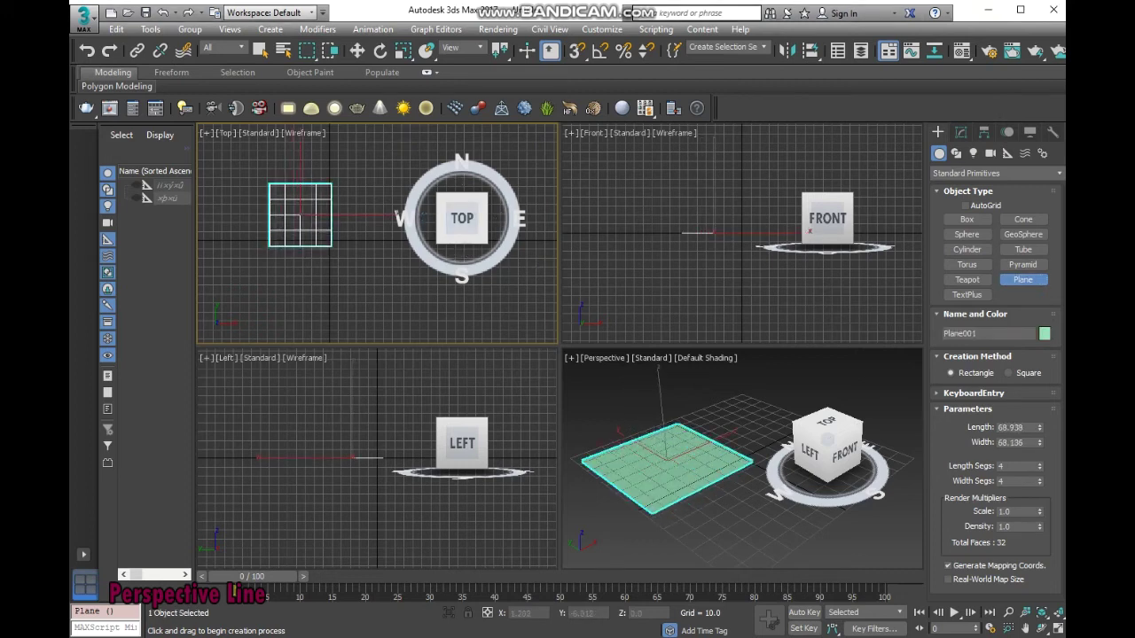
{"action": "key", "text": "w"}
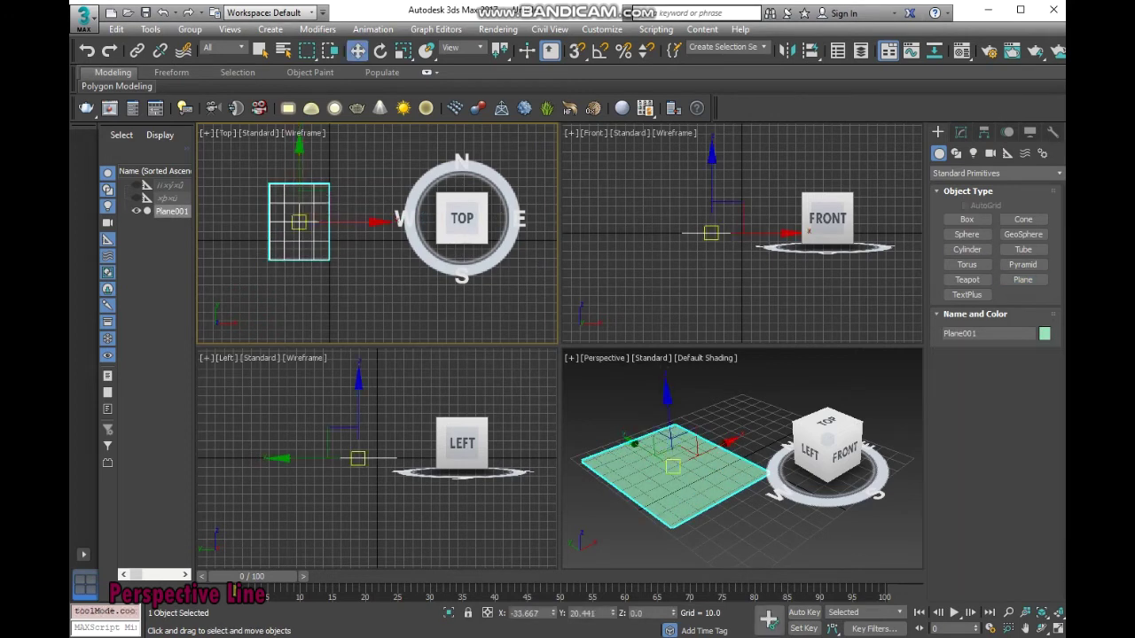
{"action": "left_click", "coordinate": [960, 131]}
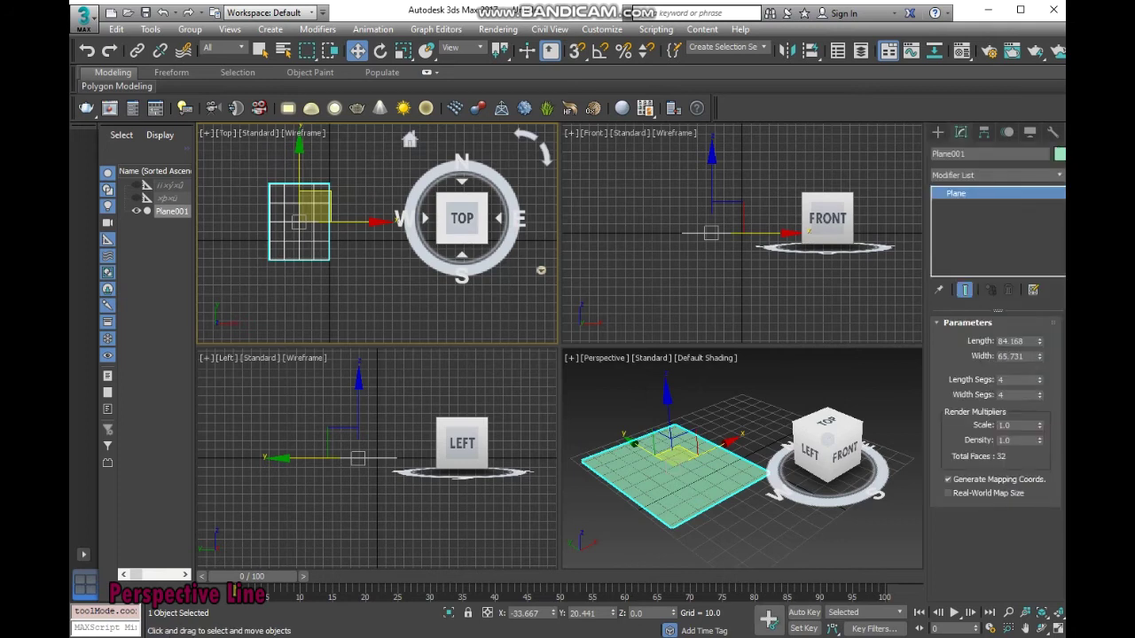
Set the plane's Length to 250 and Width to 120
{"action": "left_click", "coordinate": [1011, 342]}
{"action": "type", "text": "120"}
{"action": "key", "text": "Return"}
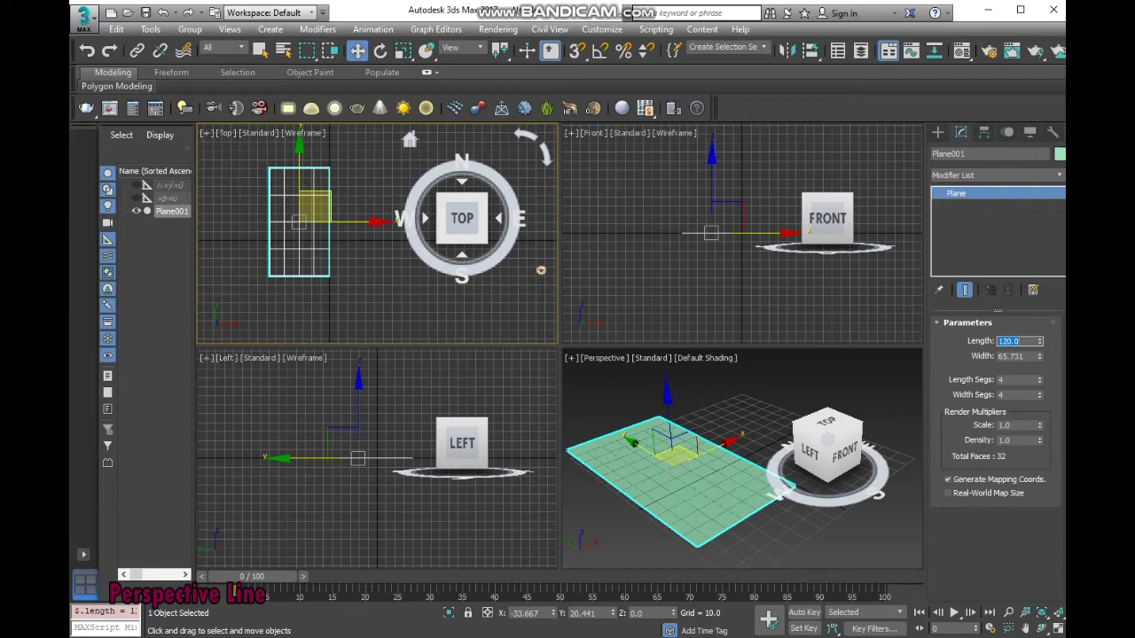
{"action": "left_click", "coordinate": [1011, 355]}
{"action": "type", "text": "250"}
{"action": "key", "text": "Return"}
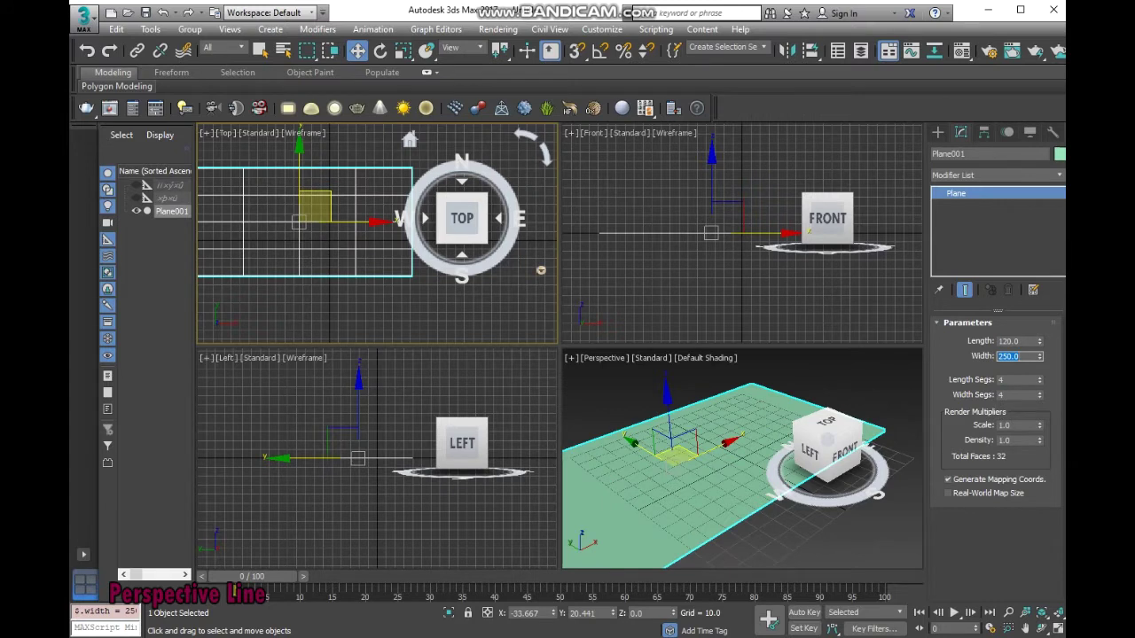
{"action": "type", "text": "120"}
{"action": "key", "text": "Return"}
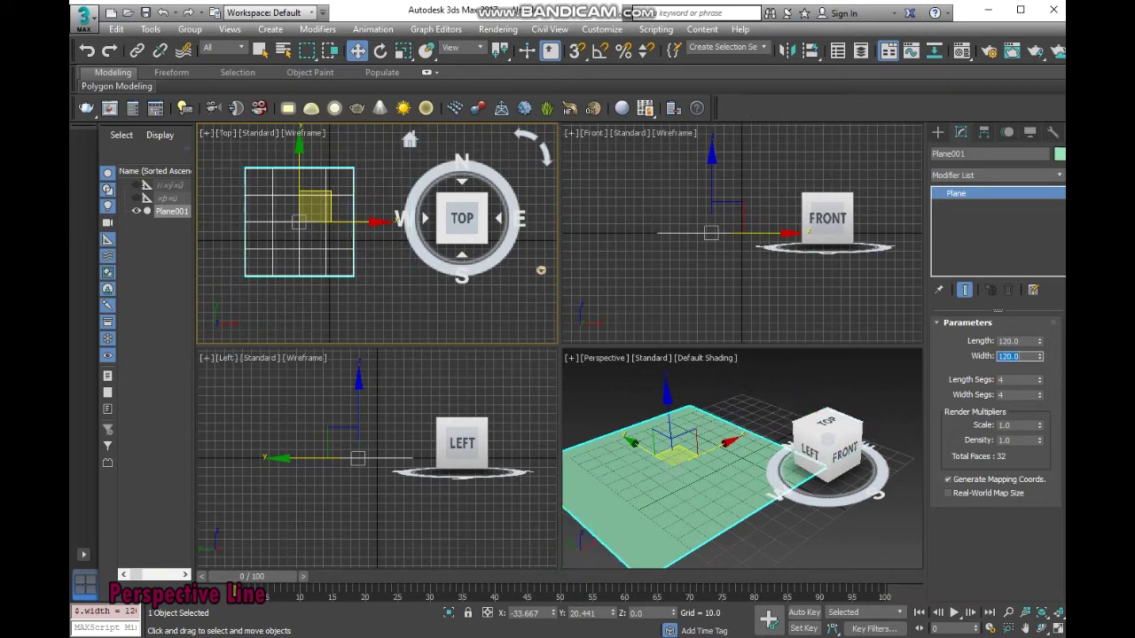
{"action": "left_click", "coordinate": [1016, 341]}
{"action": "type", "text": "250"}
{"action": "key", "text": "Return"}
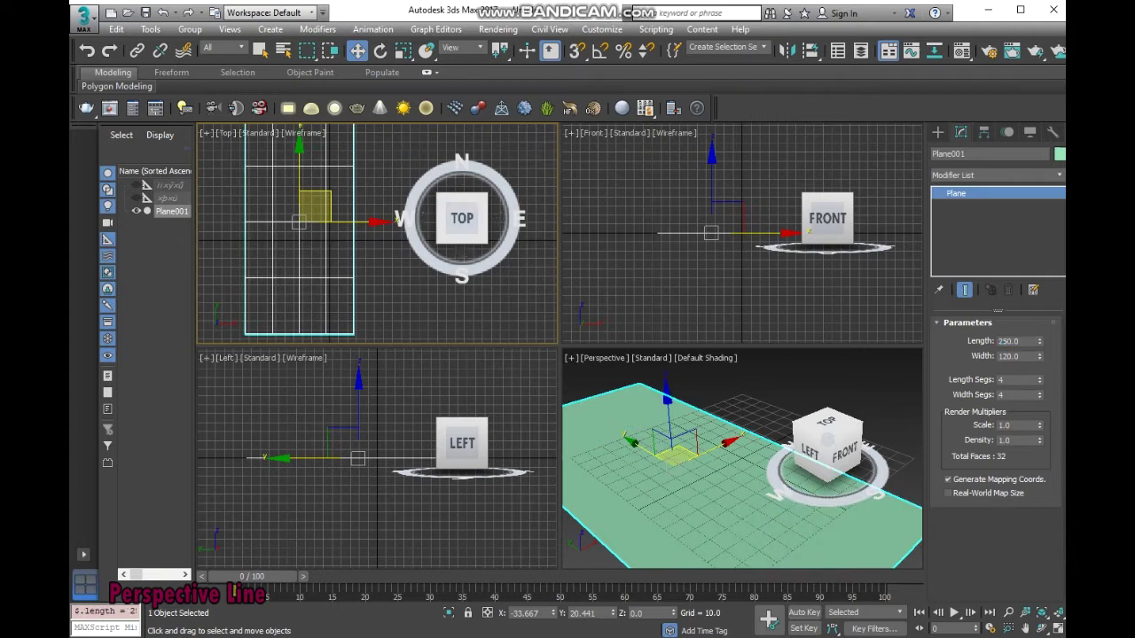
Give the plane 500 length segments and 500 width segments
{"action": "middle_click_drag", "start_coordinate": [301, 230], "coordinate": [308, 239]}
{"action": "left_click", "coordinate": [1018, 379]}
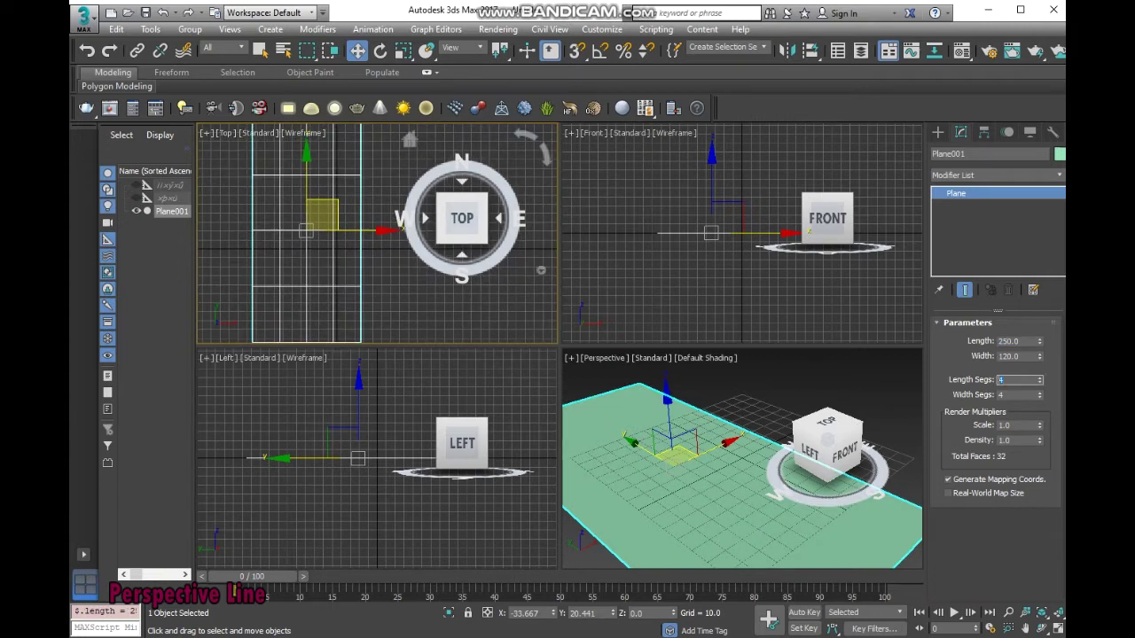
{"action": "type", "text": "500"}
{"action": "key", "text": "Return"}
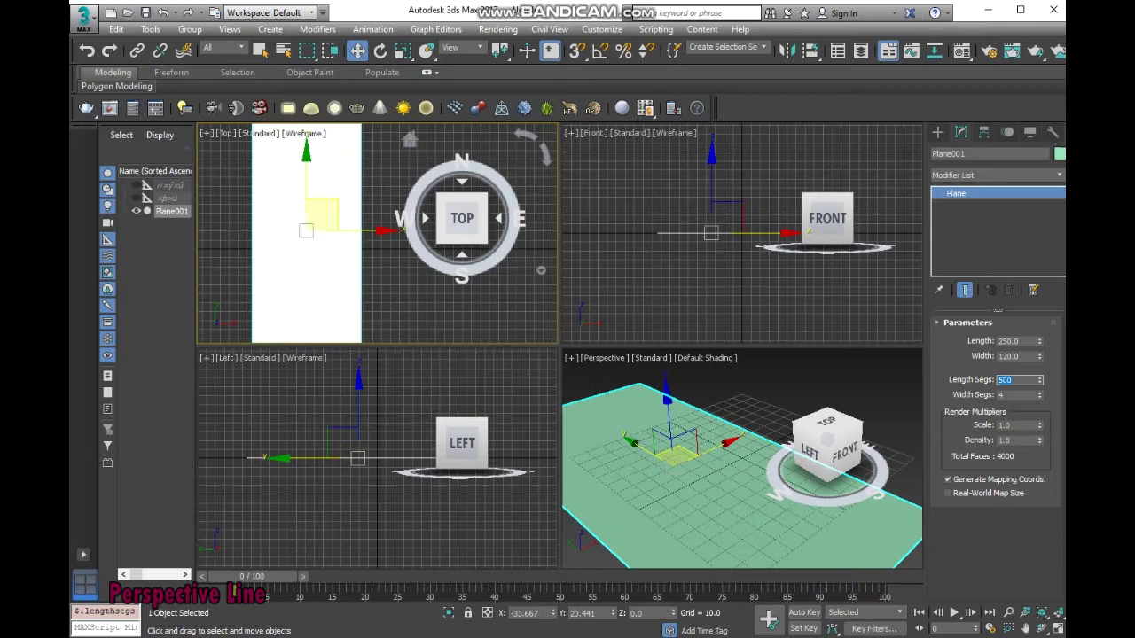
{"action": "key", "text": "Tab"}
{"action": "type", "text": "500"}
{"action": "key", "text": "Return"}
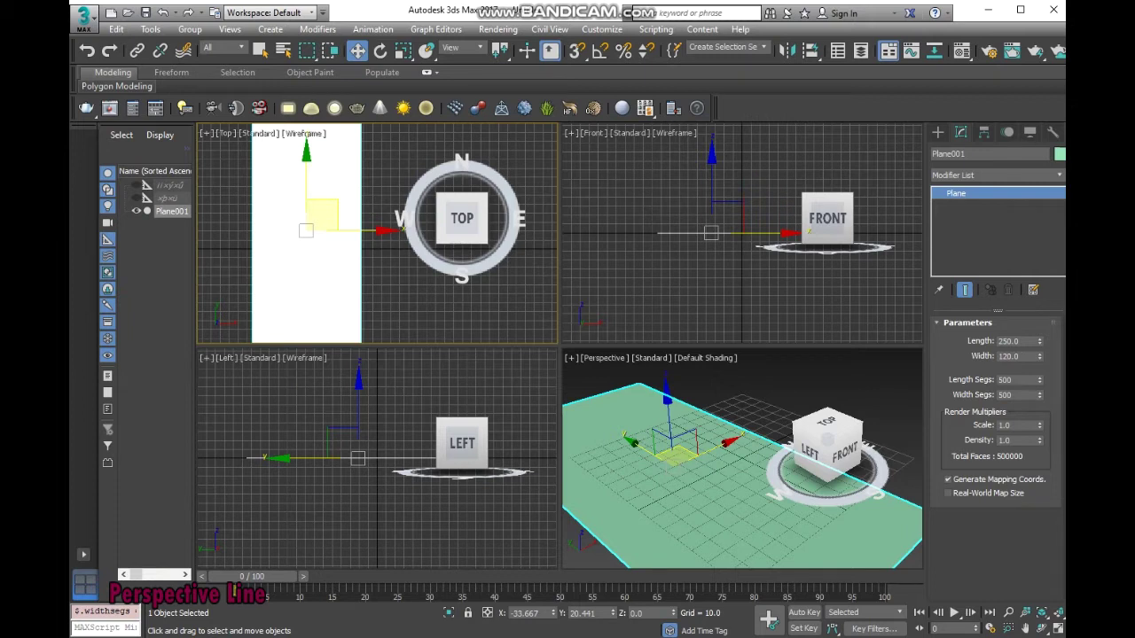
{"action": "middle_click", "coordinate": [745, 265]}
Rotate the plane exactly 90° about X using the Rotate Type-In
{"action": "key", "text": "e"}
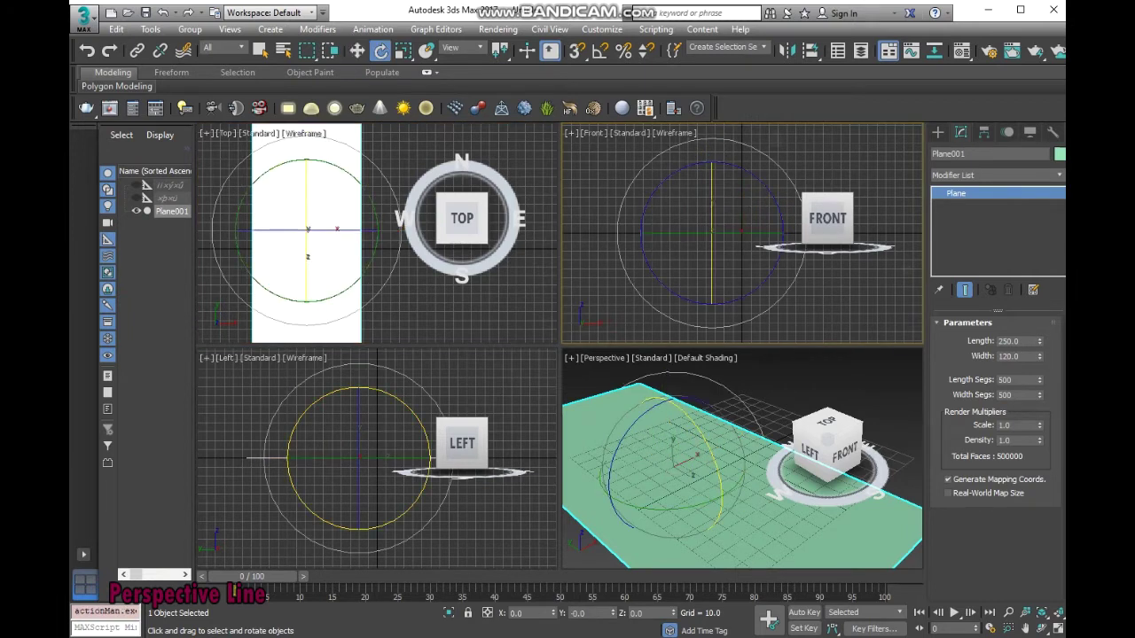
{"action": "left_click_drag", "start_coordinate": [638, 452], "coordinate": [642, 488]}
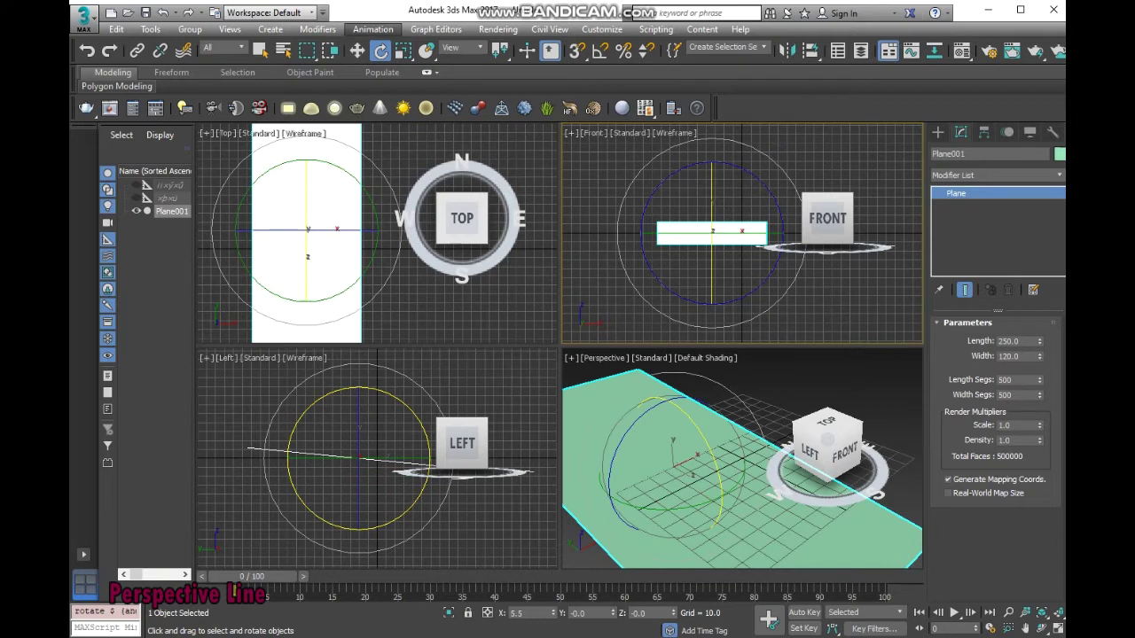
{"action": "right_click", "coordinate": [380, 51]}
{"action": "type", "text": "90"}
{"action": "key", "text": "Return"}
{"action": "left_click", "coordinate": [481, 258]}
Raise the upright plane about 125 units and centre it in the perspective view
{"action": "key", "text": "w"}
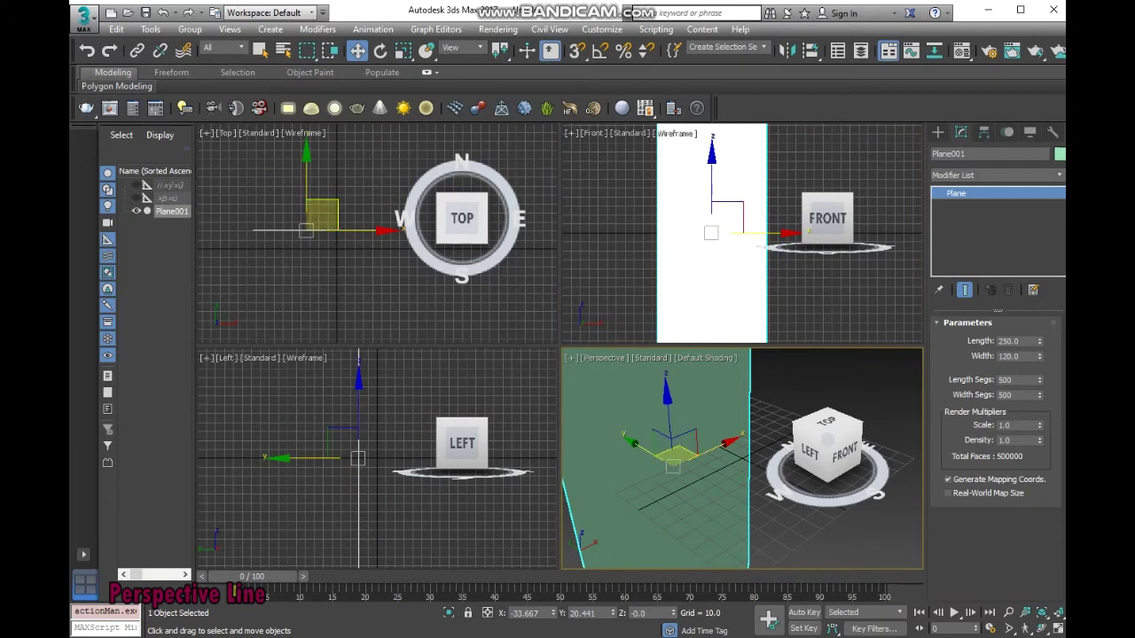
{"action": "left_click_drag", "start_coordinate": [711, 178], "coordinate": [711, 71]}
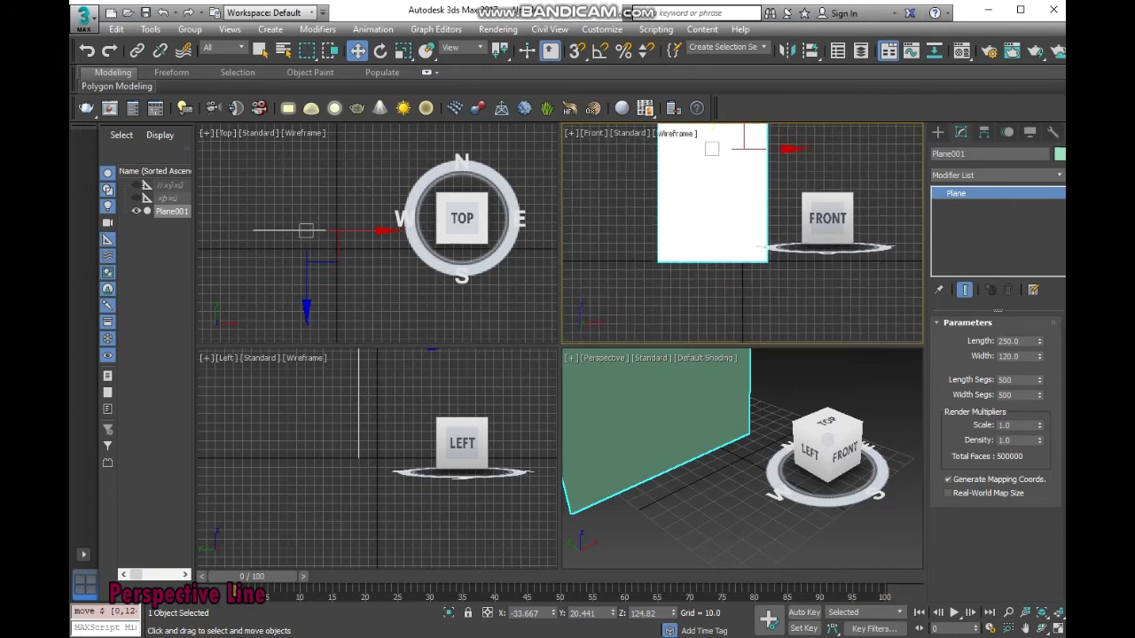
{"action": "scroll", "coordinate": [741, 232], "scroll_direction": "up", "scroll_amount": 3}
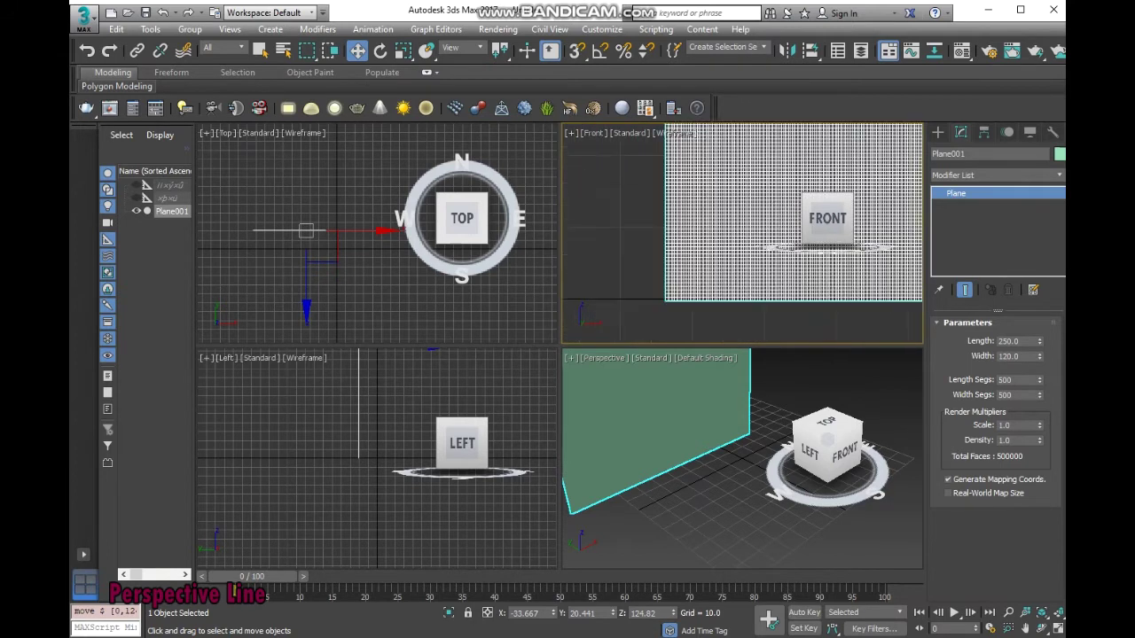
{"action": "scroll", "coordinate": [742, 232], "scroll_direction": "down", "scroll_amount": 1}
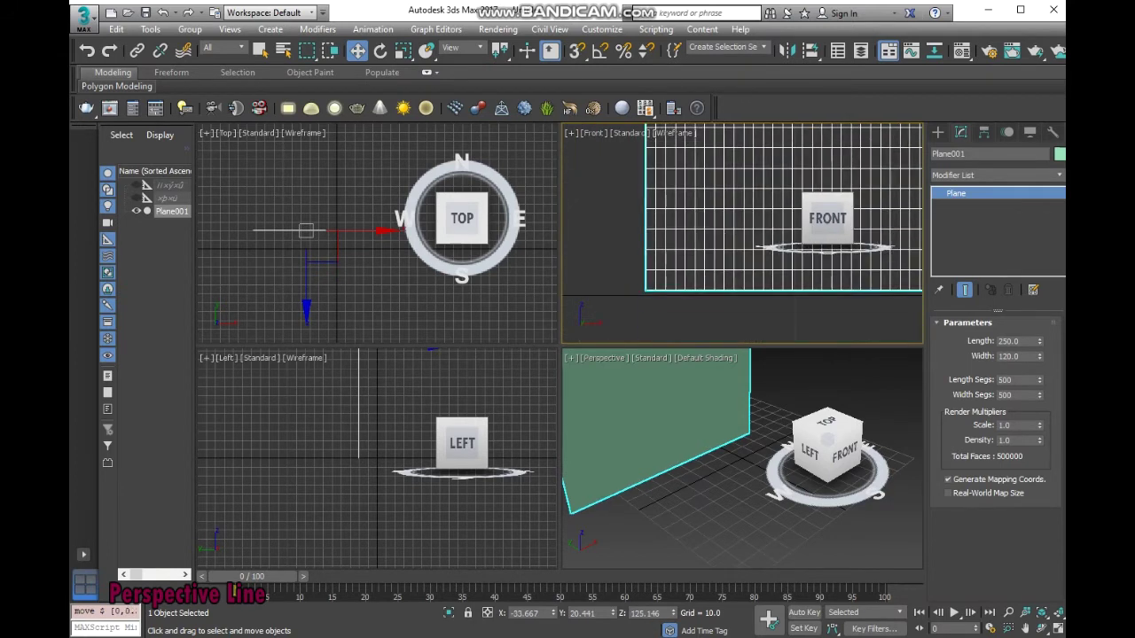
{"action": "scroll", "coordinate": [783, 213], "scroll_direction": "up", "scroll_amount": 1}
{"action": "scroll", "coordinate": [783, 213], "scroll_direction": "up", "scroll_amount": 1}
{"action": "left_click", "coordinate": [656, 426]}
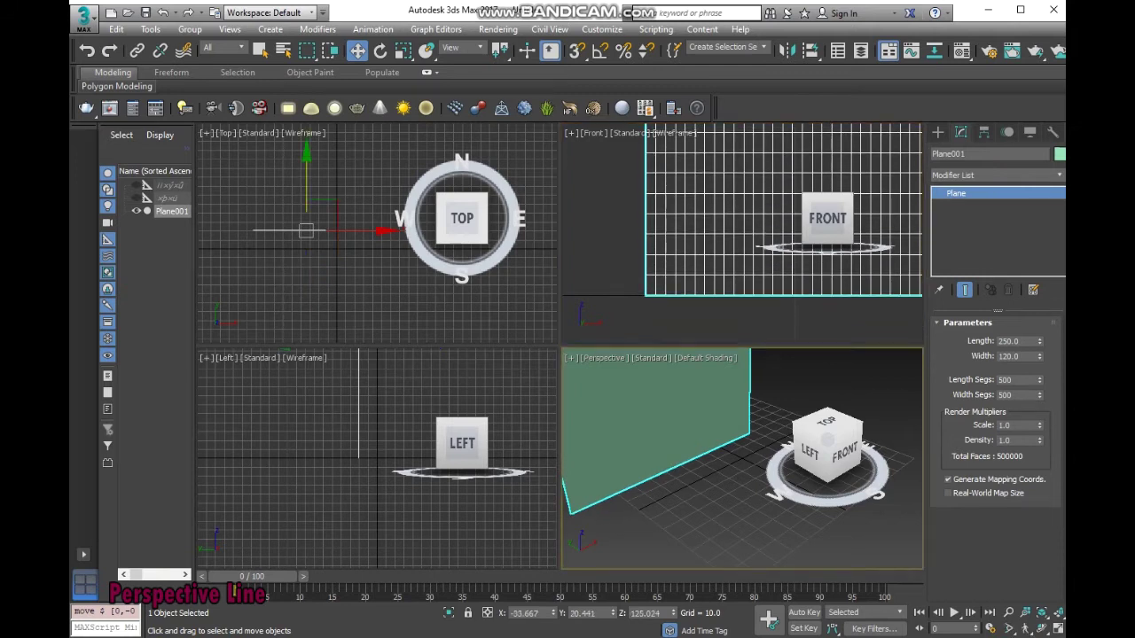
{"action": "scroll", "coordinate": [682, 453], "scroll_direction": "down", "scroll_amount": 5}
{"action": "mouse_move", "coordinate": [687, 456]}
{"action": "middle_mouse_down"}
{"action": "mouse_move", "coordinate": [703, 455]}
{"action": "mouse_move", "coordinate": [680, 468]}
{"action": "middle_mouse_up"}
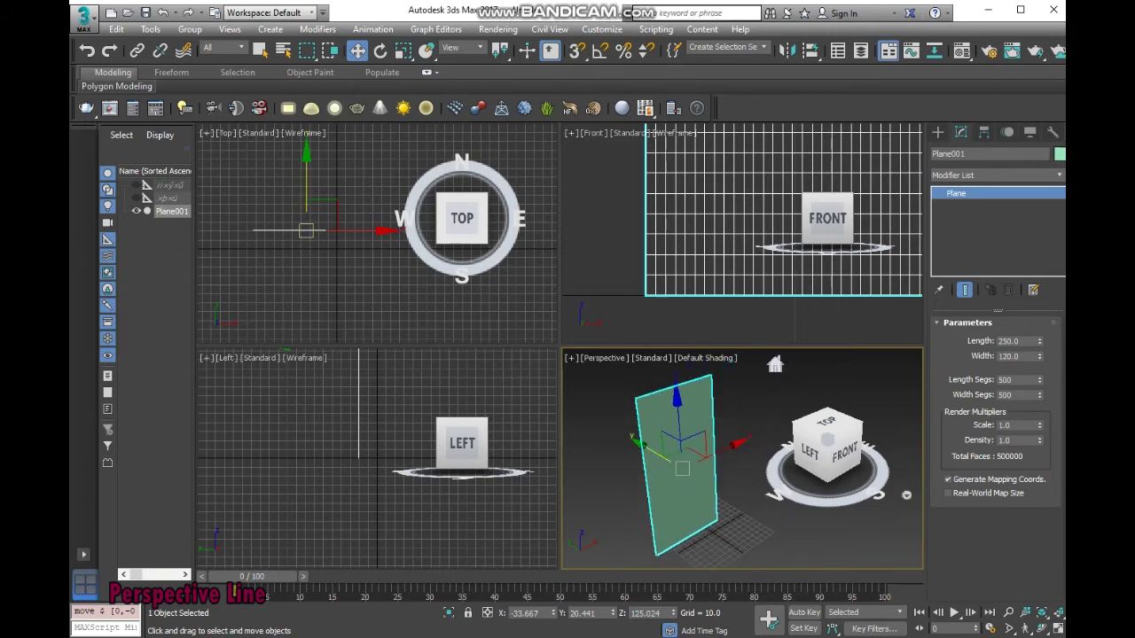
{"action": "left_click", "coordinate": [992, 174]}
{"action": "scroll", "coordinate": [993, 354], "scroll_direction": "up", "scroll_amount": 1}
Add a Displace modifier to Plane001 and load Desktop's 564.jpg as its bitmap
{"action": "key", "text": "d"}
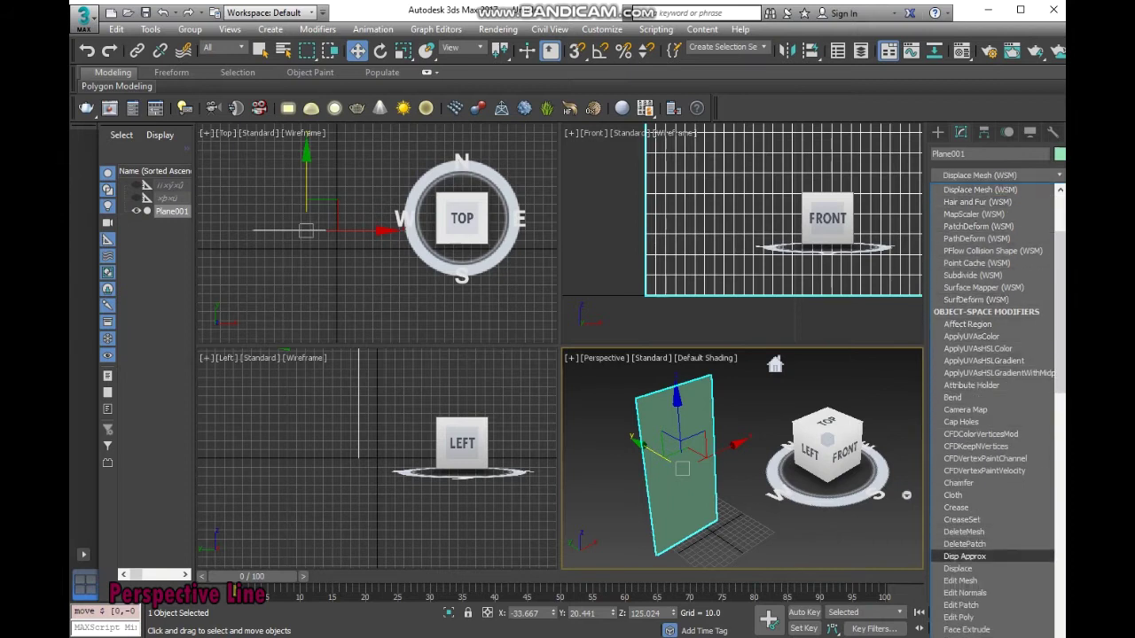
{"action": "left_click", "coordinate": [957, 569]}
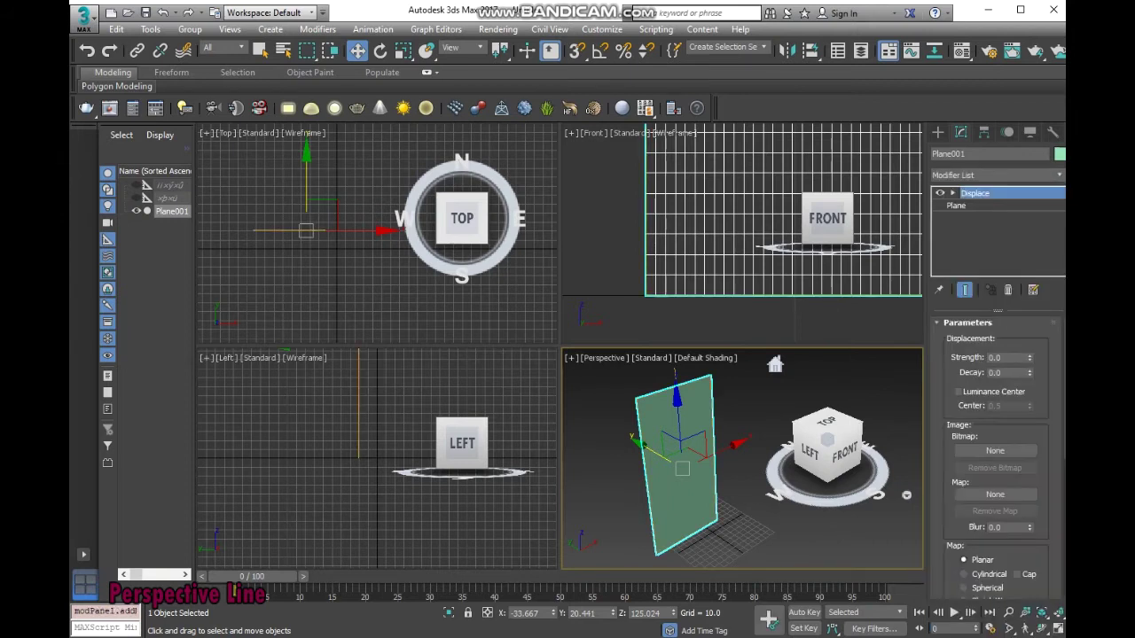
{"action": "left_click", "coordinate": [995, 451]}
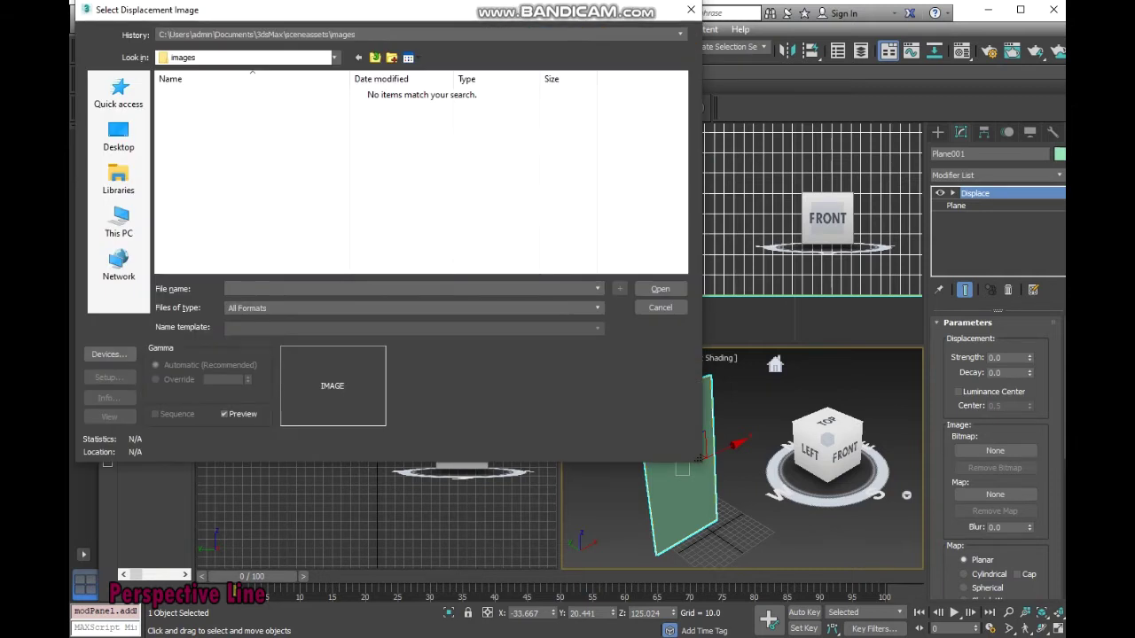
{"action": "left_click", "coordinate": [119, 137]}
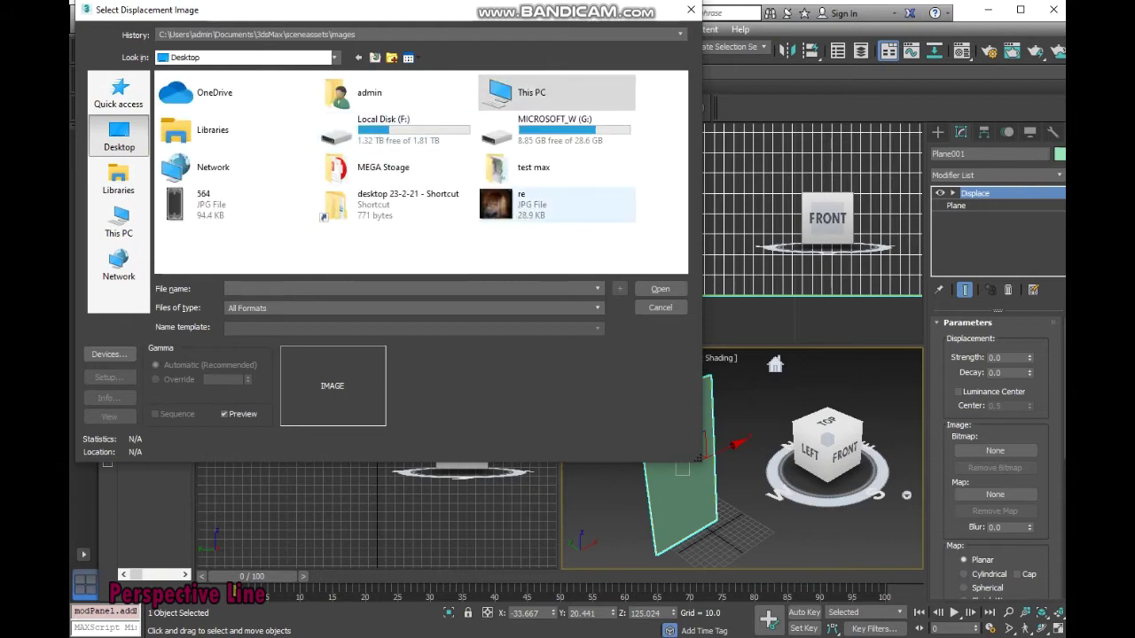
{"action": "left_click", "coordinate": [202, 203]}
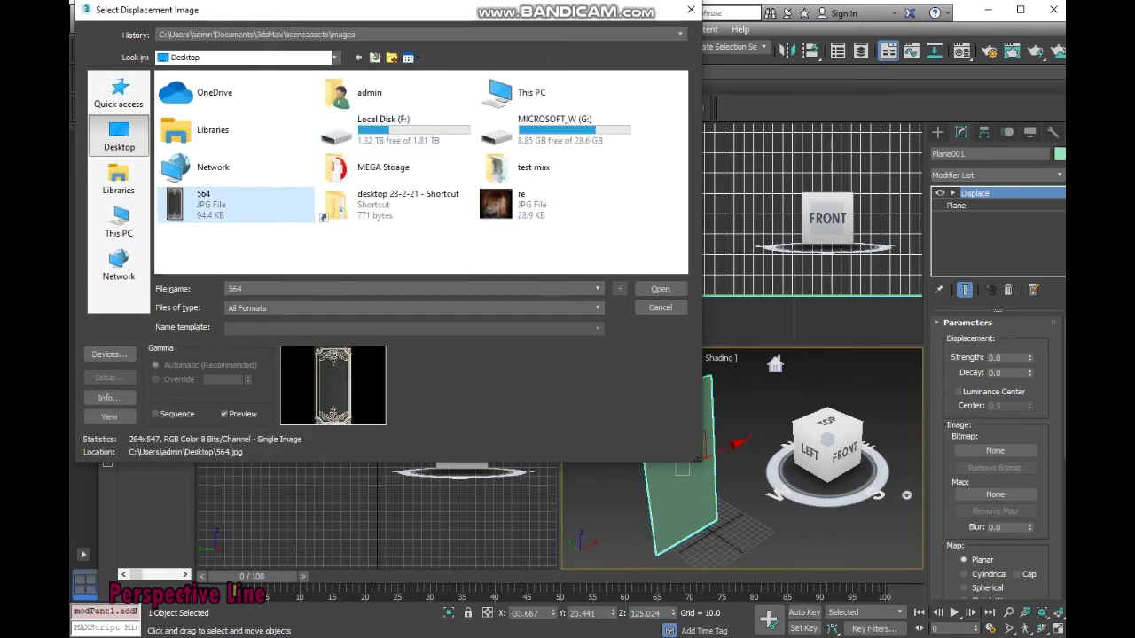
{"action": "key", "text": "Return"}
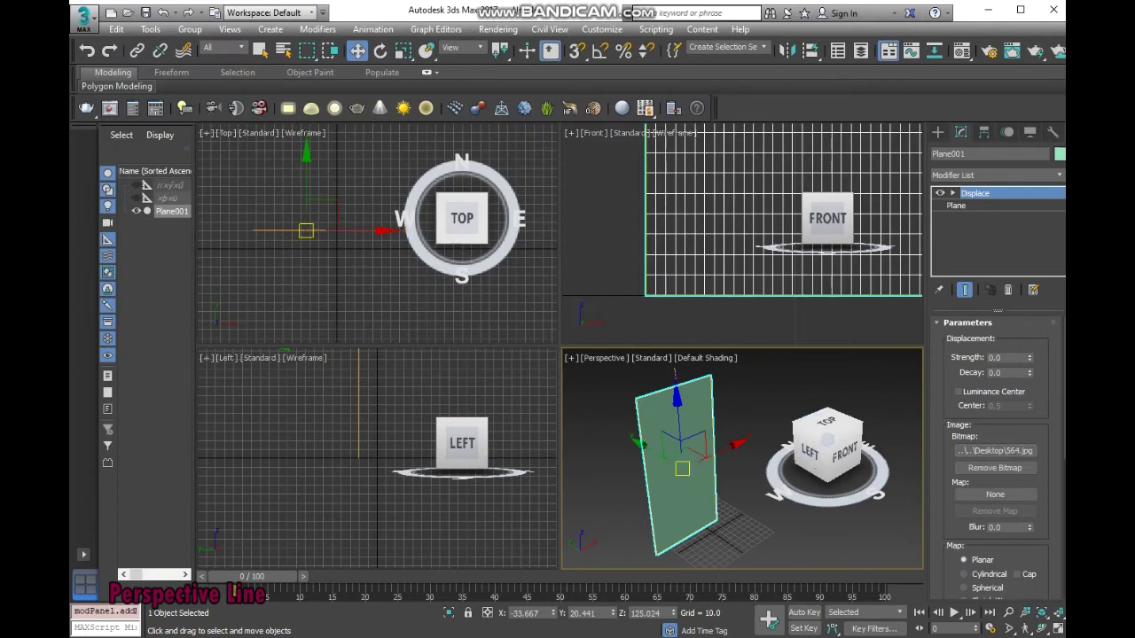
{"action": "key", "text": "alt+w"}
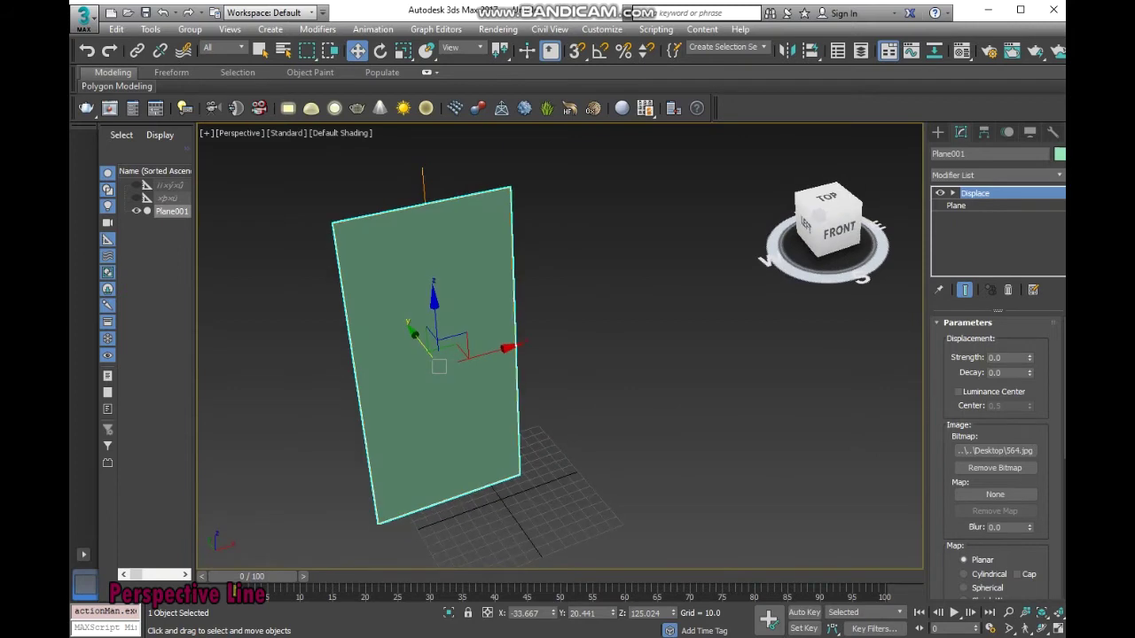
Set the Displace Strength to 5.0 so the 564.jpg ornament rises into relief
{"action": "middle_click_drag", "start_coordinate": [439, 366], "coordinate": [677, 380]}
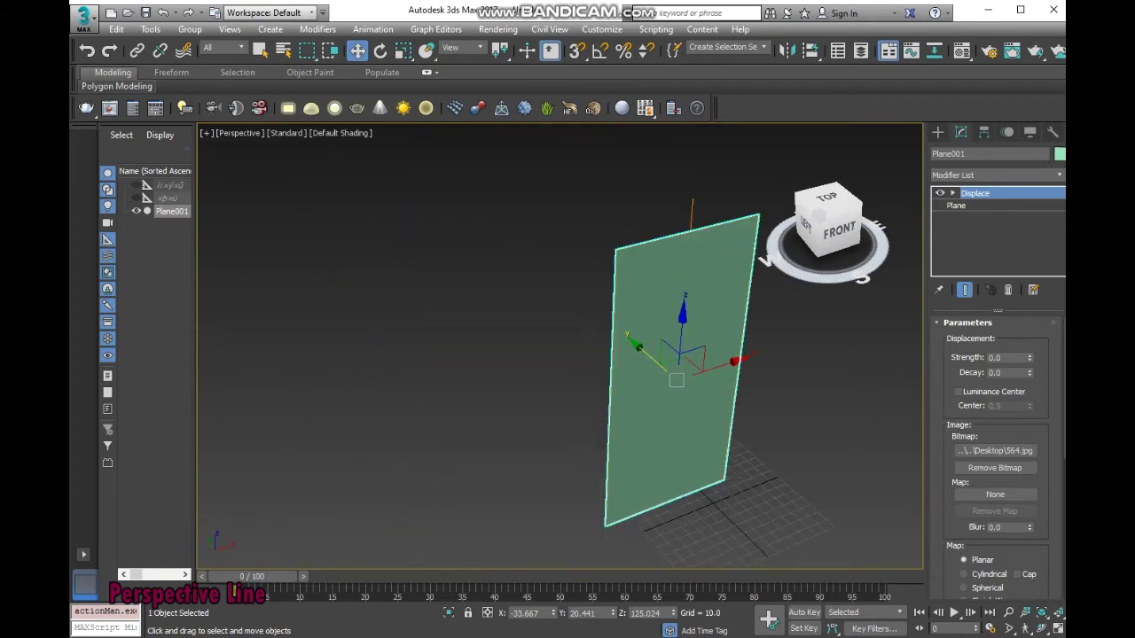
{"action": "left_click_drag", "start_coordinate": [1029, 356], "coordinate": [1030, 337]}
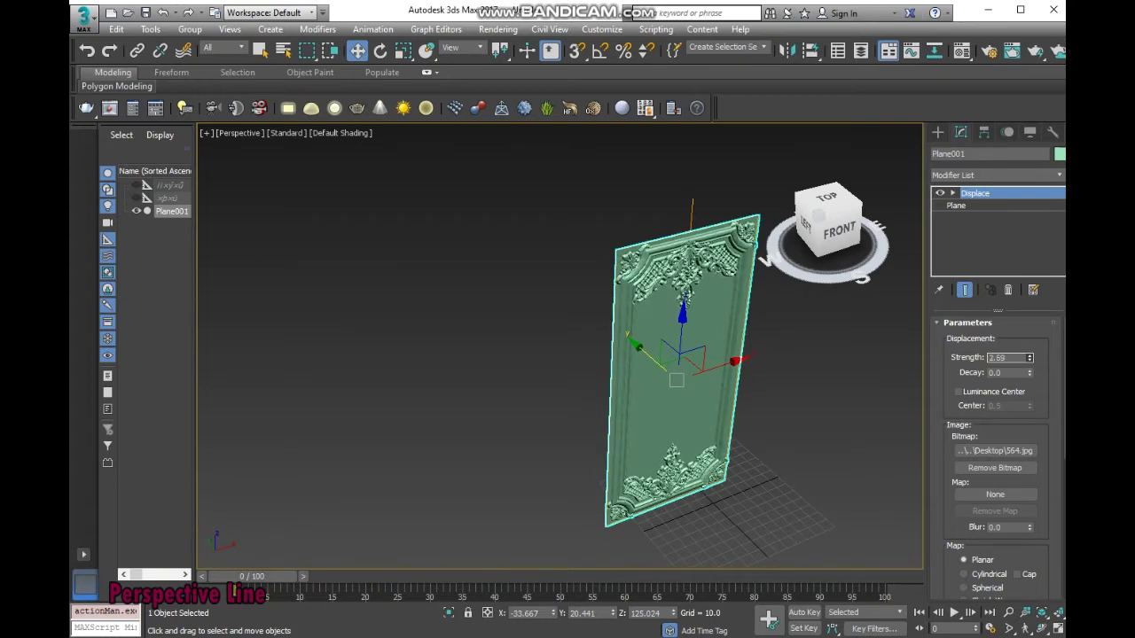
{"action": "scroll", "coordinate": [692, 253], "scroll_direction": "up", "scroll_amount": 5}
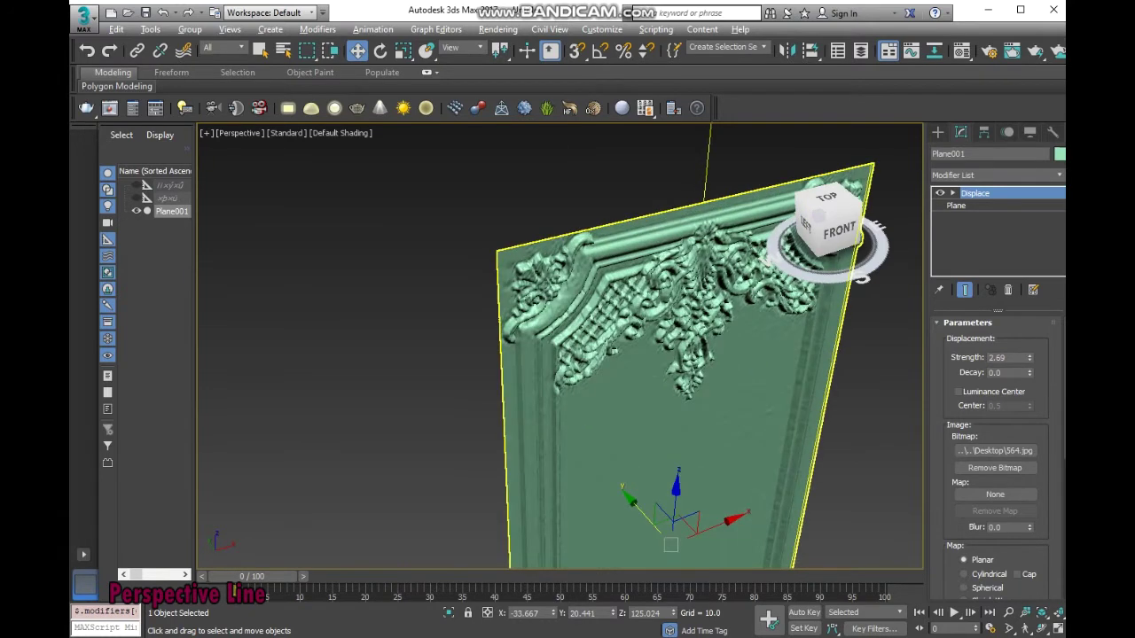
{"action": "scroll", "coordinate": [676, 288], "scroll_direction": "up", "scroll_amount": 2}
{"action": "middle_click_drag", "start_coordinate": [621, 355], "coordinate": [576, 337], "text": "alt"}
{"action": "left_click_drag", "start_coordinate": [1029, 358], "coordinate": [1029, 342]}
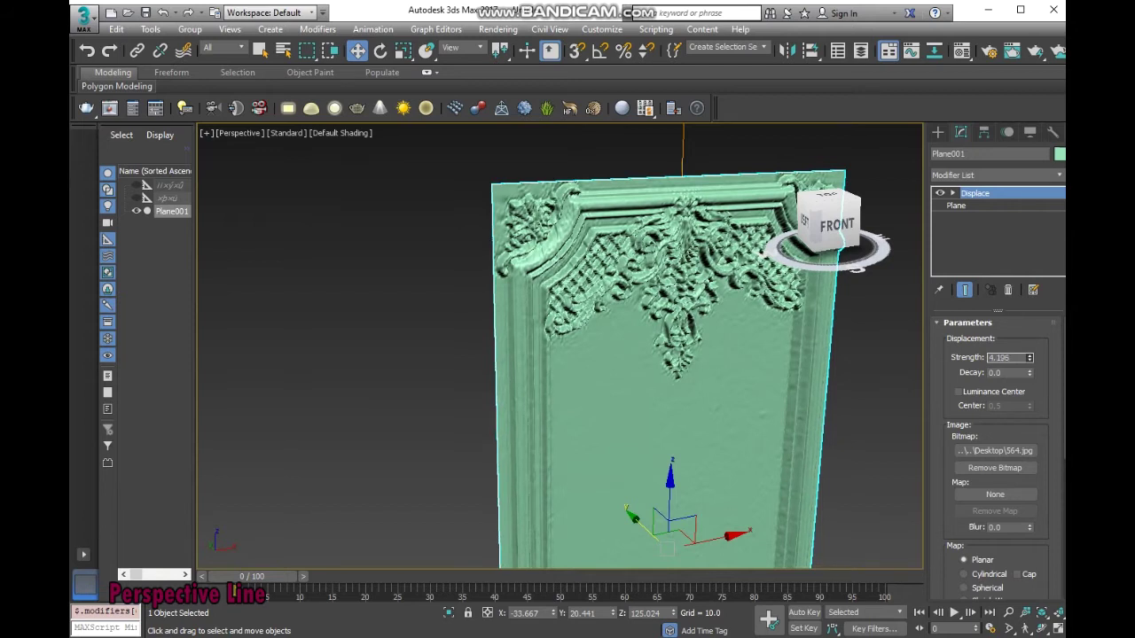
{"action": "double_click", "coordinate": [1000, 357]}
{"action": "type", "text": "5"}
{"action": "key", "text": "Return"}
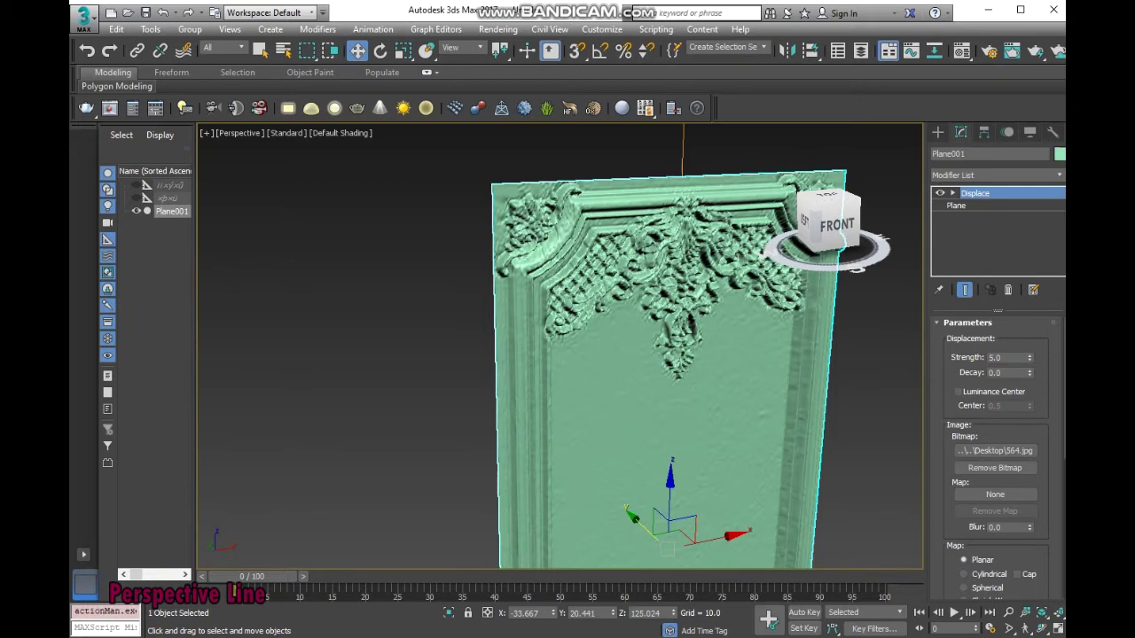
{"action": "scroll", "coordinate": [994, 443], "scroll_direction": "down", "scroll_amount": 2}
{"action": "scroll", "coordinate": [995, 443], "scroll_direction": "down", "scroll_amount": 2}
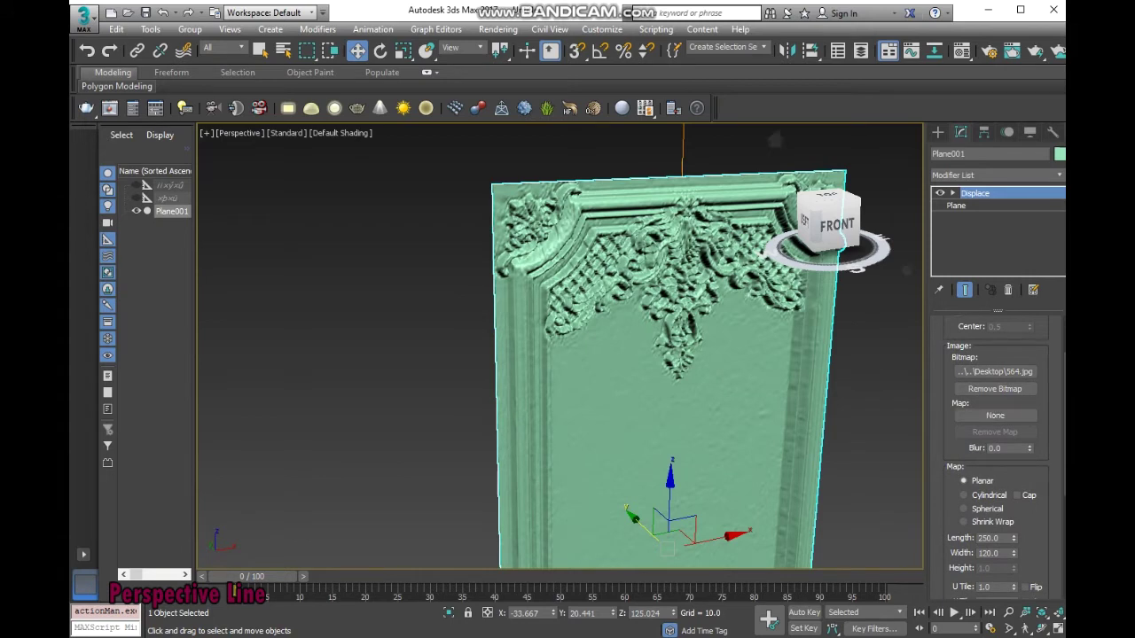
Set the Displace Blur to 0.21, then lower it to 0.17 and inspect the ornament
{"action": "type", "text": "0.21"}
{"action": "key", "text": "Return"}
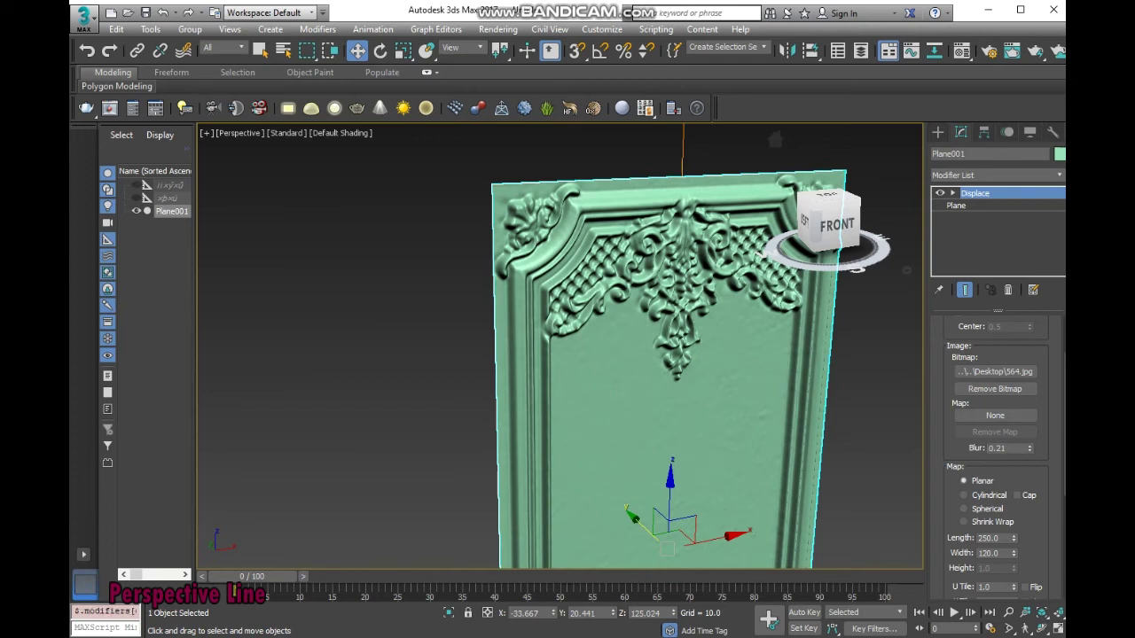
{"action": "left_click", "coordinate": [1029, 451]}
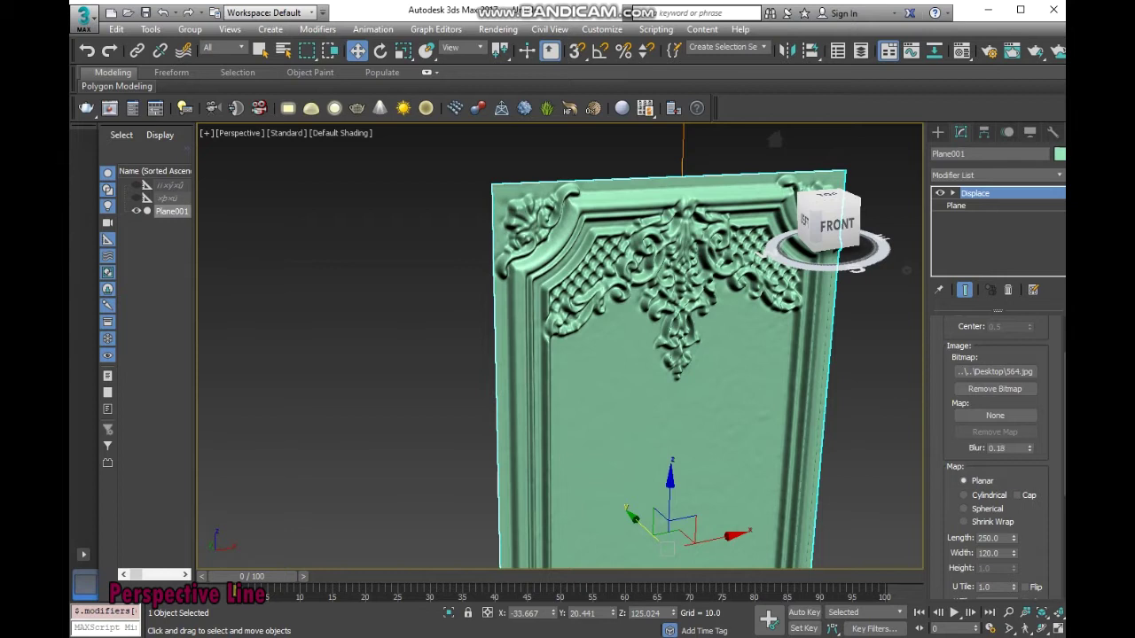
{"action": "scroll", "coordinate": [558, 230], "scroll_direction": "down", "scroll_amount": 5}
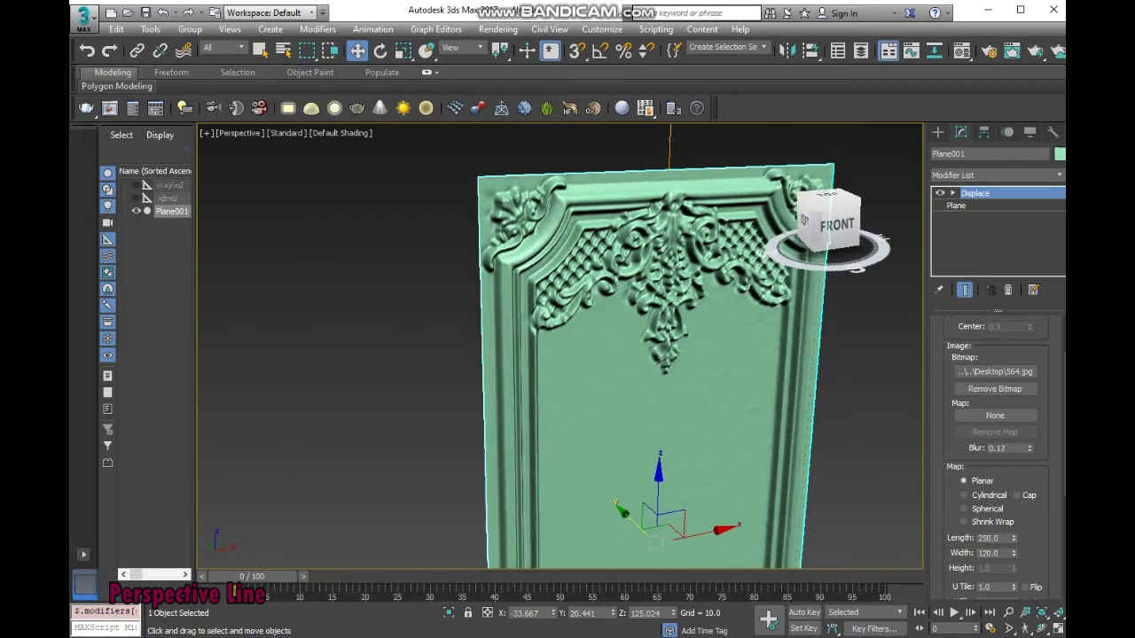
{"action": "scroll", "coordinate": [585, 523], "scroll_direction": "up", "scroll_amount": 5}
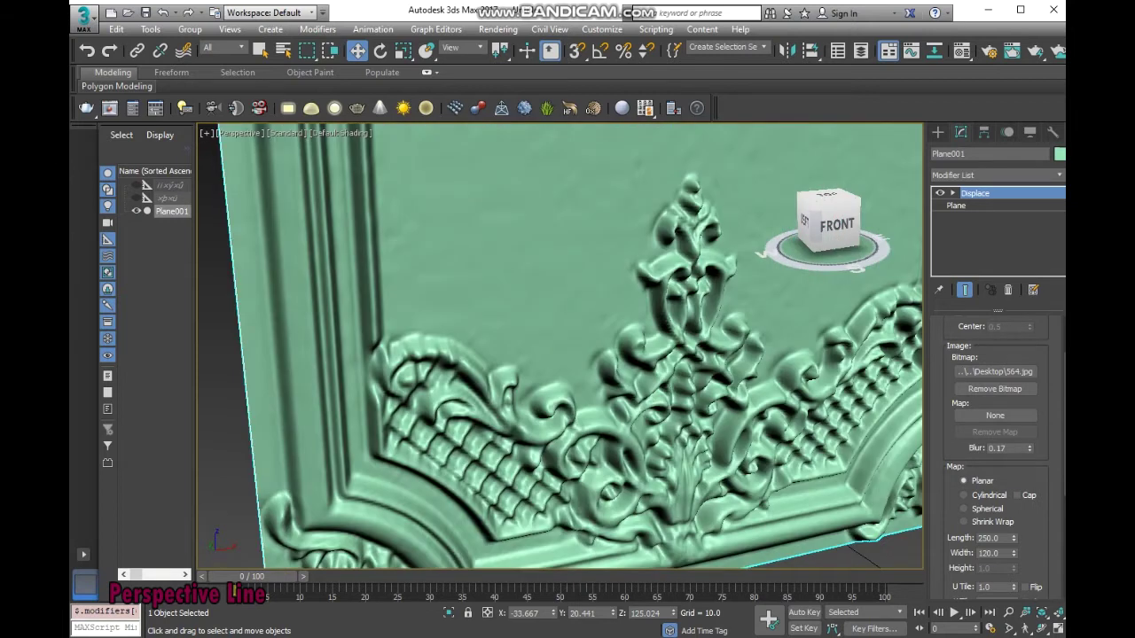
{"action": "middle_click_drag", "start_coordinate": [567, 355], "coordinate": [590, 344]}
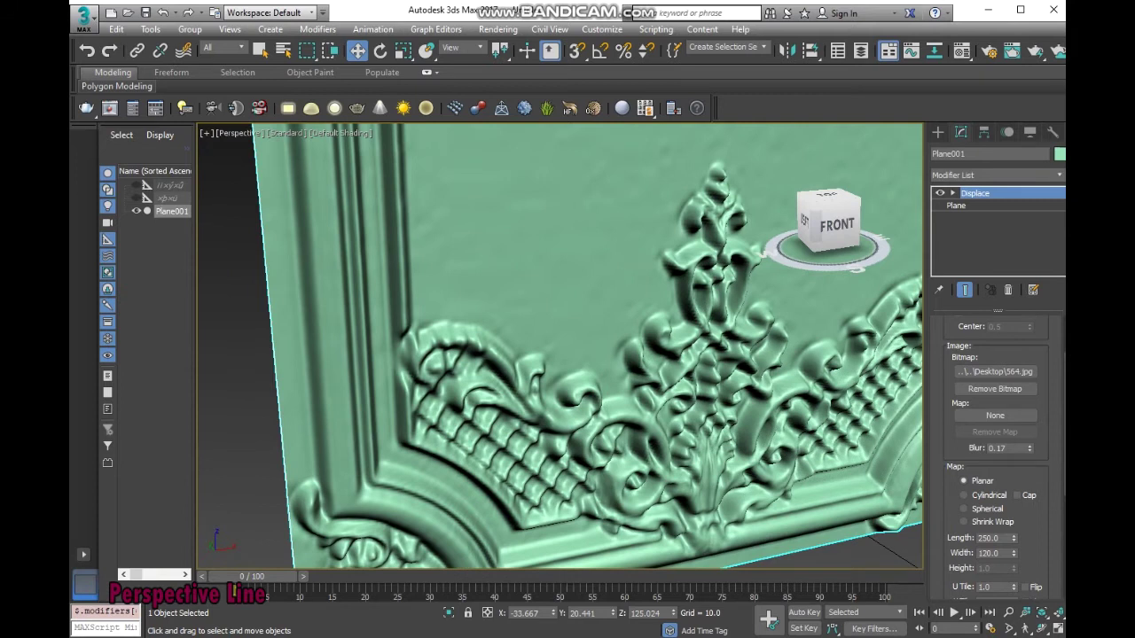
{"action": "scroll", "coordinate": [603, 346], "scroll_direction": "down", "scroll_amount": 4}
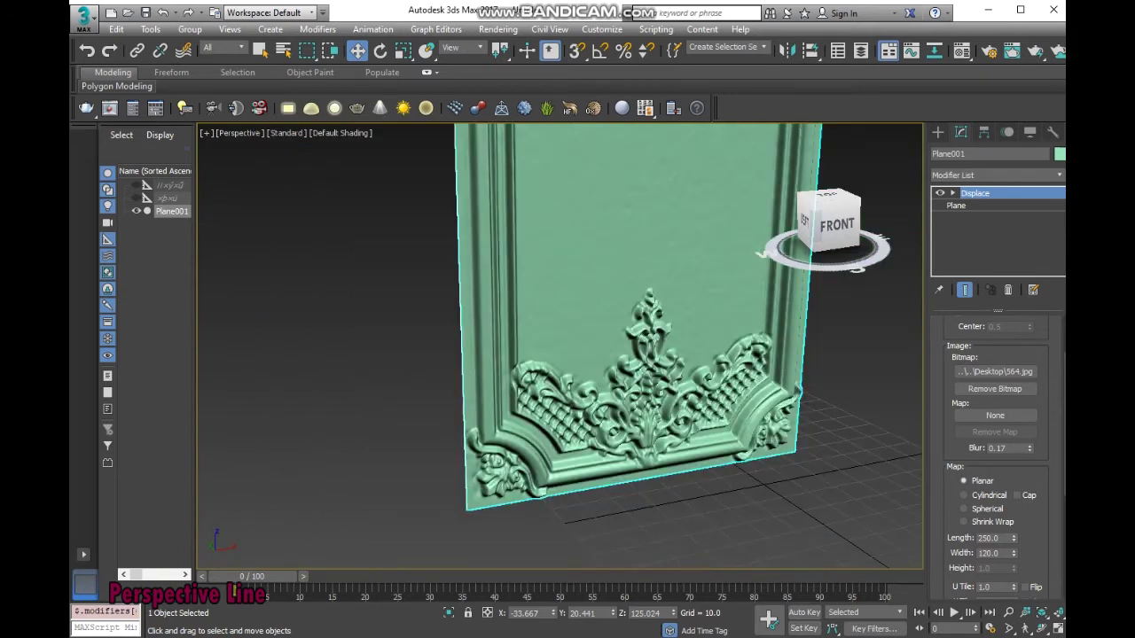
{"action": "scroll", "coordinate": [603, 346], "scroll_direction": "down", "scroll_amount": 2}
{"action": "scroll", "coordinate": [602, 346], "scroll_direction": "down", "scroll_amount": 3}
{"action": "scroll", "coordinate": [603, 346], "scroll_direction": "down", "scroll_amount": 1}
{"action": "scroll", "coordinate": [603, 346], "scroll_direction": "up", "scroll_amount": 1}
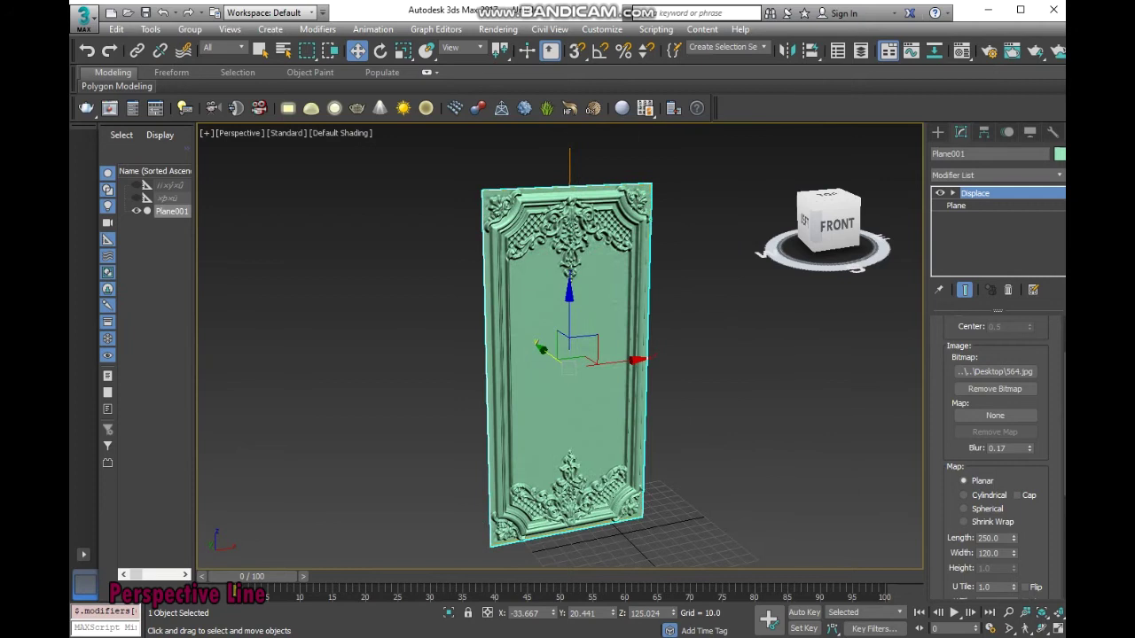
{"action": "scroll", "coordinate": [603, 346], "scroll_direction": "up", "scroll_amount": 2}
{"action": "scroll", "coordinate": [602, 346], "scroll_direction": "up", "scroll_amount": 3}
{"action": "scroll", "coordinate": [603, 345], "scroll_direction": "down", "scroll_amount": 2}
{"action": "middle_click_drag", "start_coordinate": [567, 355], "coordinate": [573, 292]}
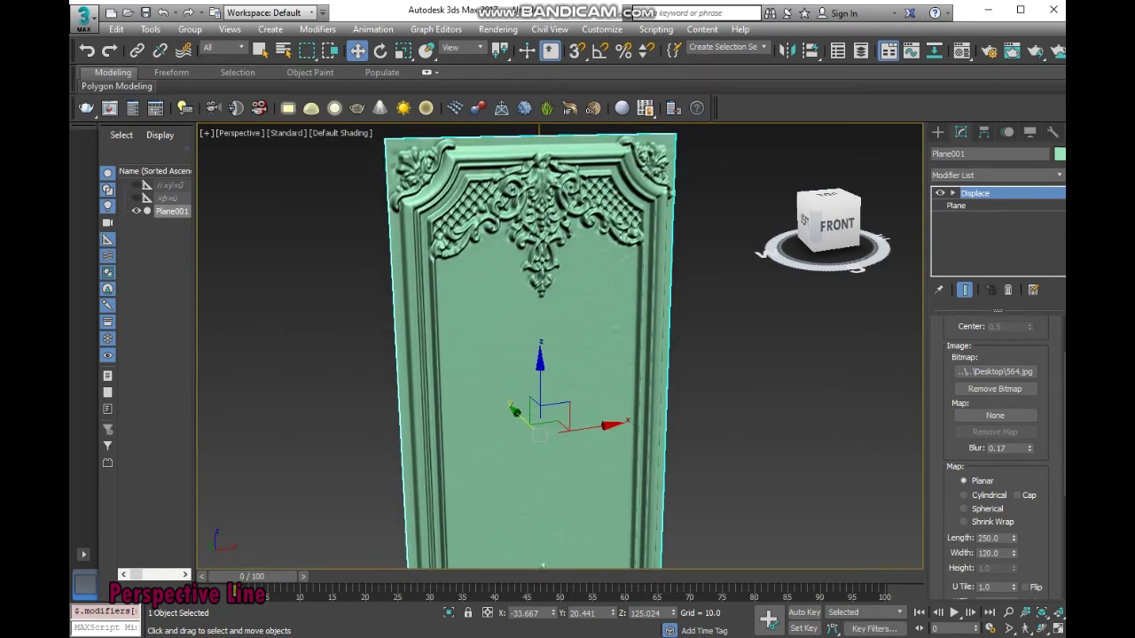
{"action": "scroll", "coordinate": [993, 443], "scroll_direction": "down", "scroll_amount": 1}
{"action": "scroll", "coordinate": [993, 443], "scroll_direction": "down", "scroll_amount": 1}
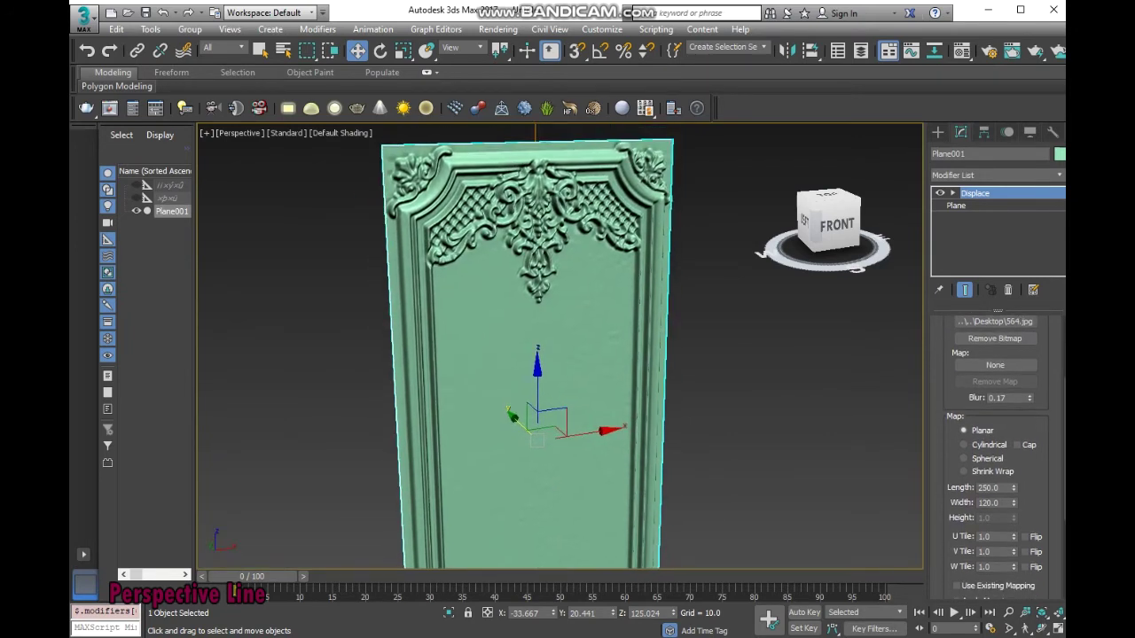
{"action": "scroll", "coordinate": [993, 443], "scroll_direction": "down", "scroll_amount": 1}
{"action": "scroll", "coordinate": [993, 443], "scroll_direction": "up", "scroll_amount": 2}
{"action": "scroll", "coordinate": [993, 443], "scroll_direction": "up", "scroll_amount": 1}
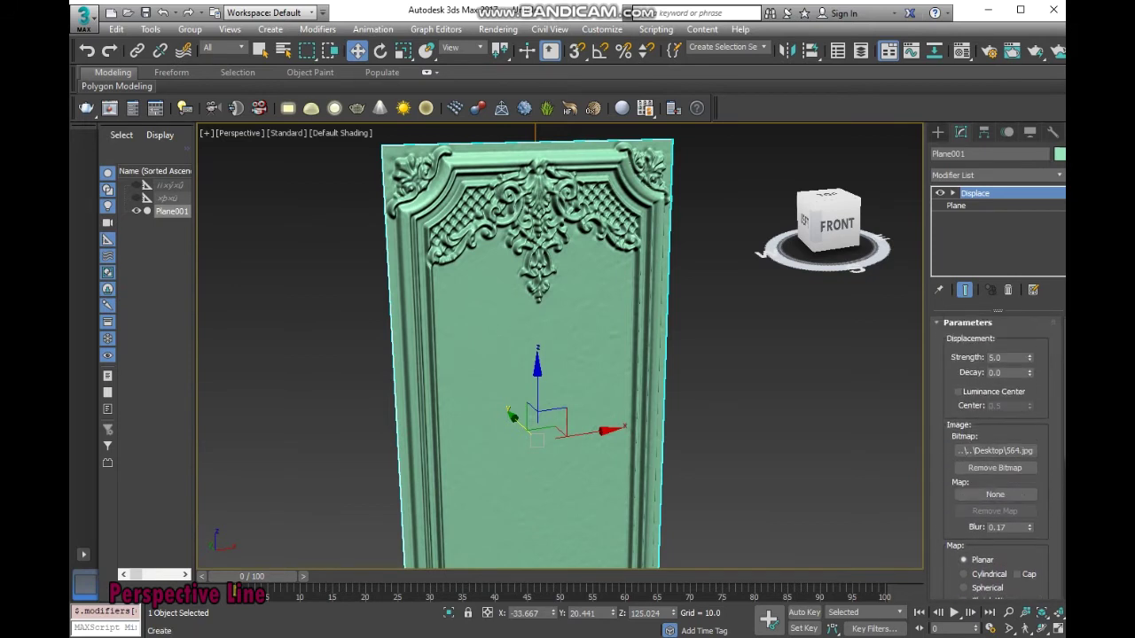
Toggle Isolate Selection, return to four viewports and make the Top view active
{"action": "left_click", "coordinate": [938, 132]}
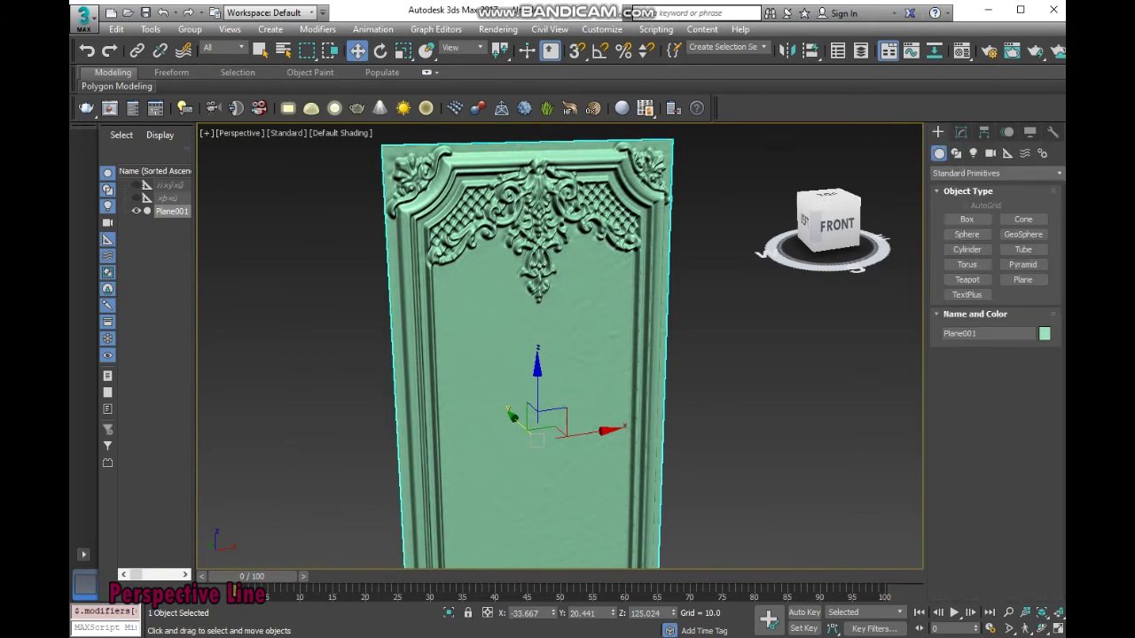
{"action": "key", "text": "alt+q"}
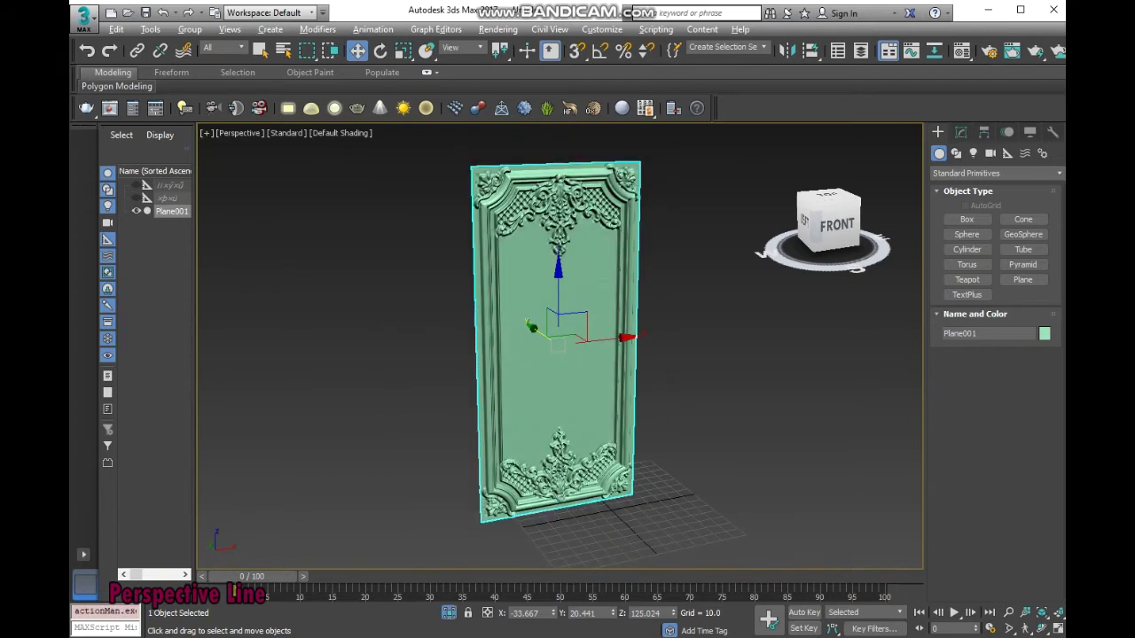
{"action": "key", "text": "alt+w"}
{"action": "right_click", "coordinate": [417, 266]}
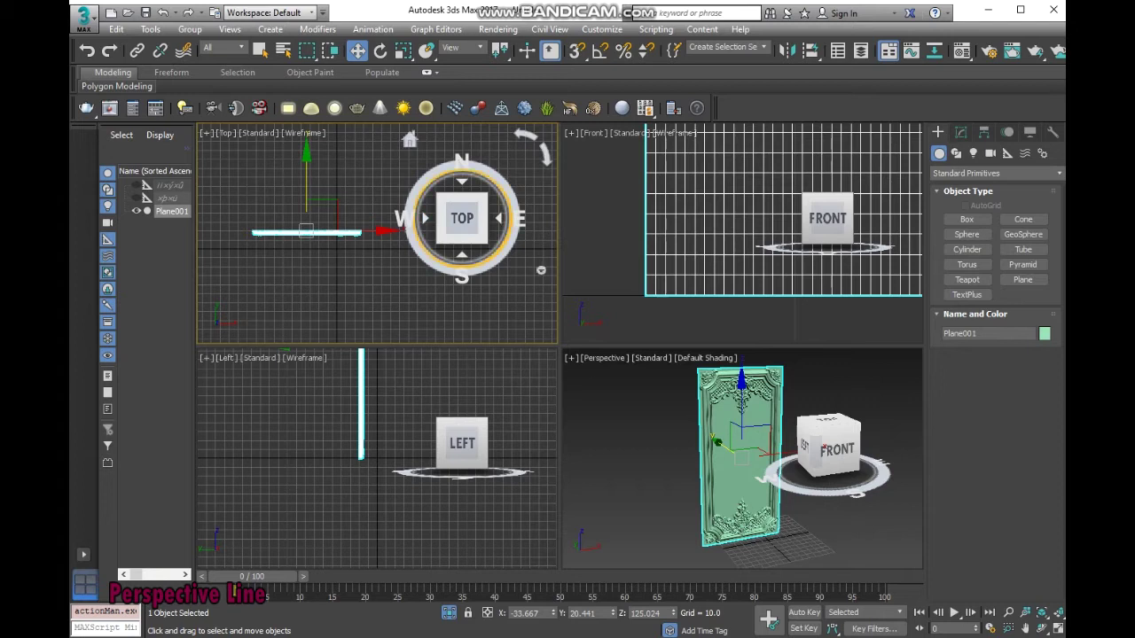
Maximize the Top view in shaded mode with the relief panel framed
{"action": "key", "text": "z"}
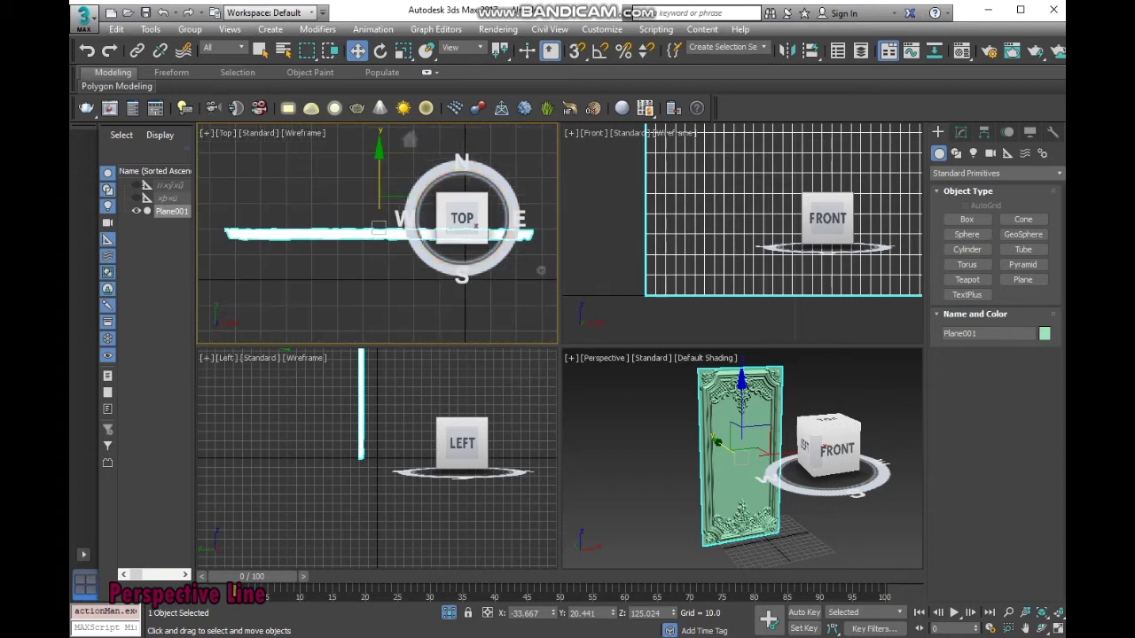
{"action": "key", "text": "alt+w"}
{"action": "scroll", "coordinate": [526, 323], "scroll_direction": "down", "scroll_amount": 1}
{"action": "scroll", "coordinate": [525, 324], "scroll_direction": "down", "scroll_amount": 1}
{"action": "scroll", "coordinate": [526, 324], "scroll_direction": "down", "scroll_amount": 1}
{"action": "key", "text": "F3"}
{"action": "scroll", "coordinate": [461, 264], "scroll_direction": "up", "scroll_amount": 1}
{"action": "scroll", "coordinate": [462, 264], "scroll_direction": "up", "scroll_amount": 2}
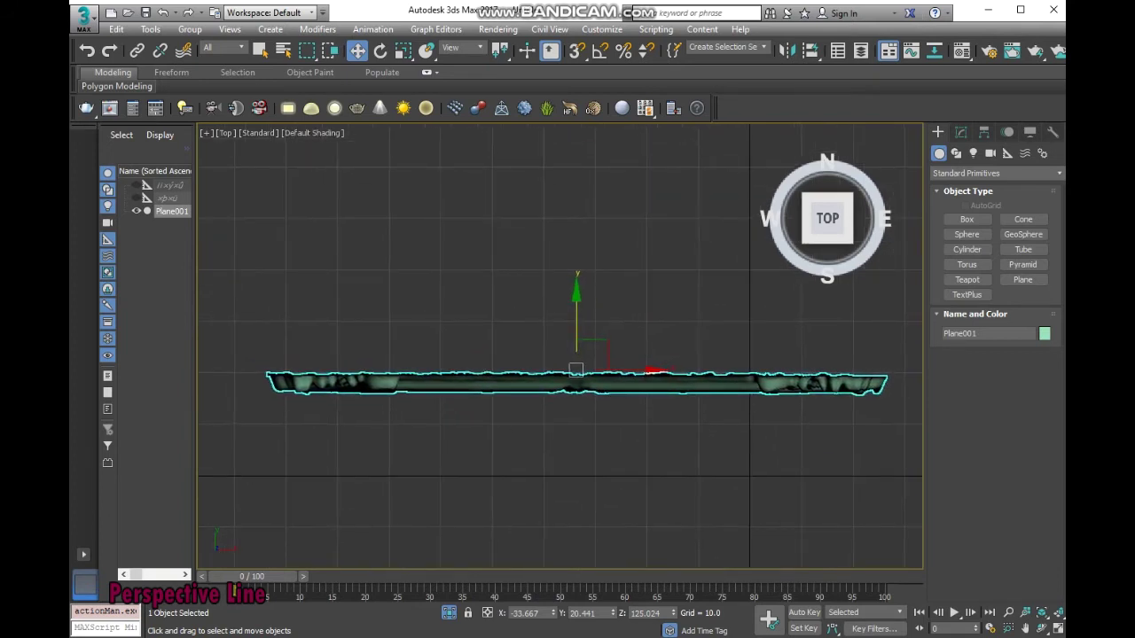
With vertex snap on, draw a thin box spanning the panel's width
{"action": "left_click", "coordinate": [895, 319]}
{"action": "left_click", "coordinate": [966, 219]}
{"action": "key", "text": "s"}
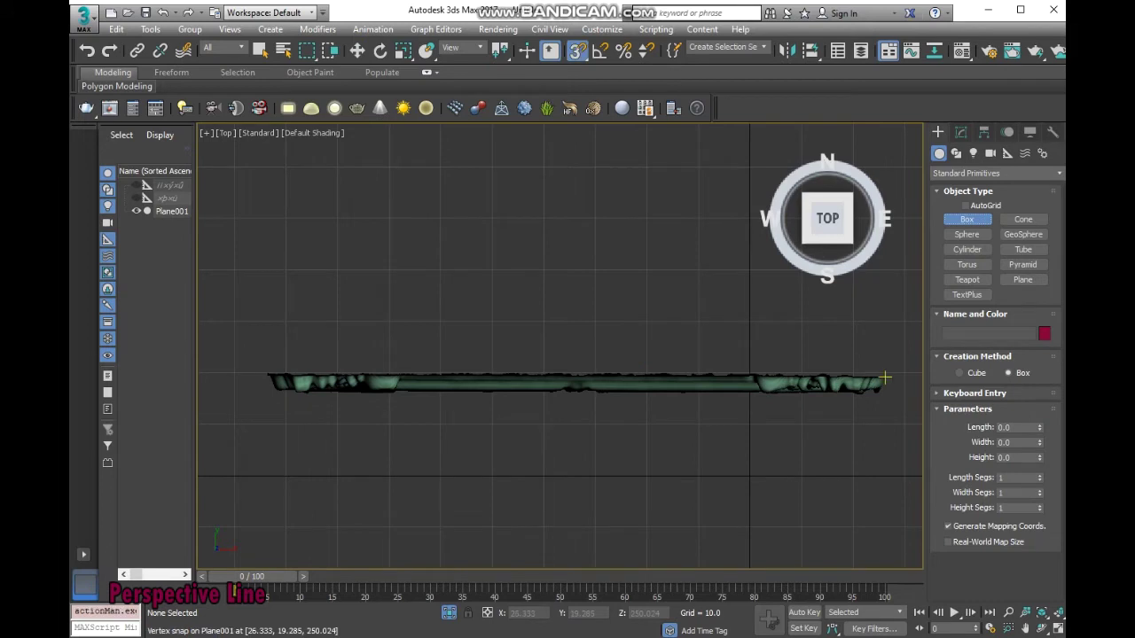
{"action": "left_click_drag", "start_coordinate": [884, 378], "coordinate": [266, 376]}
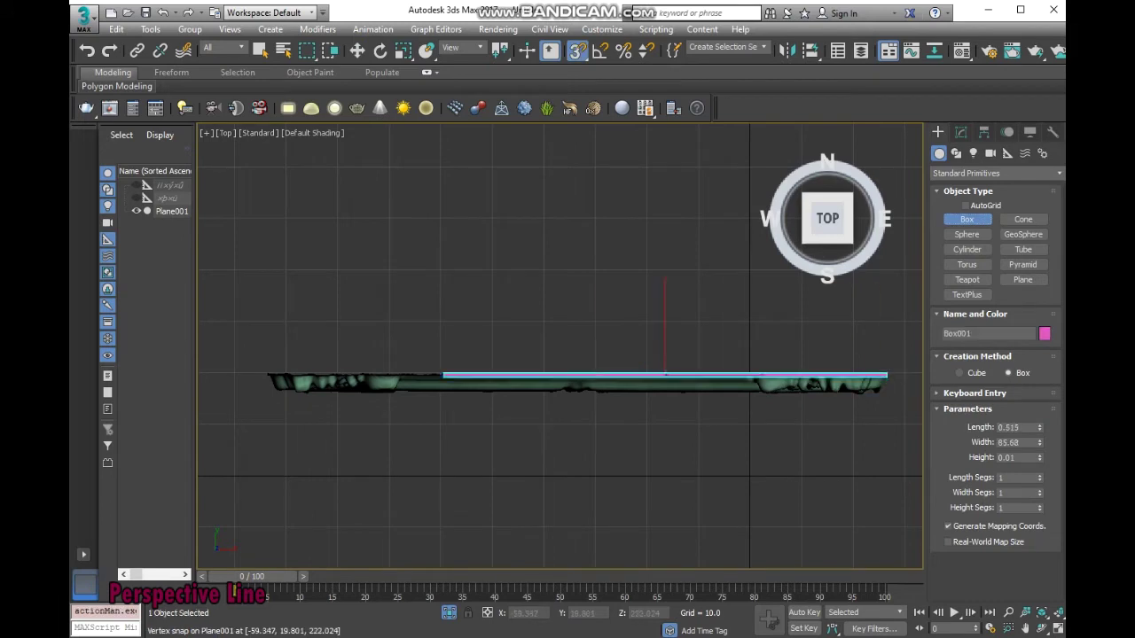
{"action": "left_click", "coordinate": [266, 376]}
{"action": "key", "text": "w"}
{"action": "left_click", "coordinate": [960, 132]}
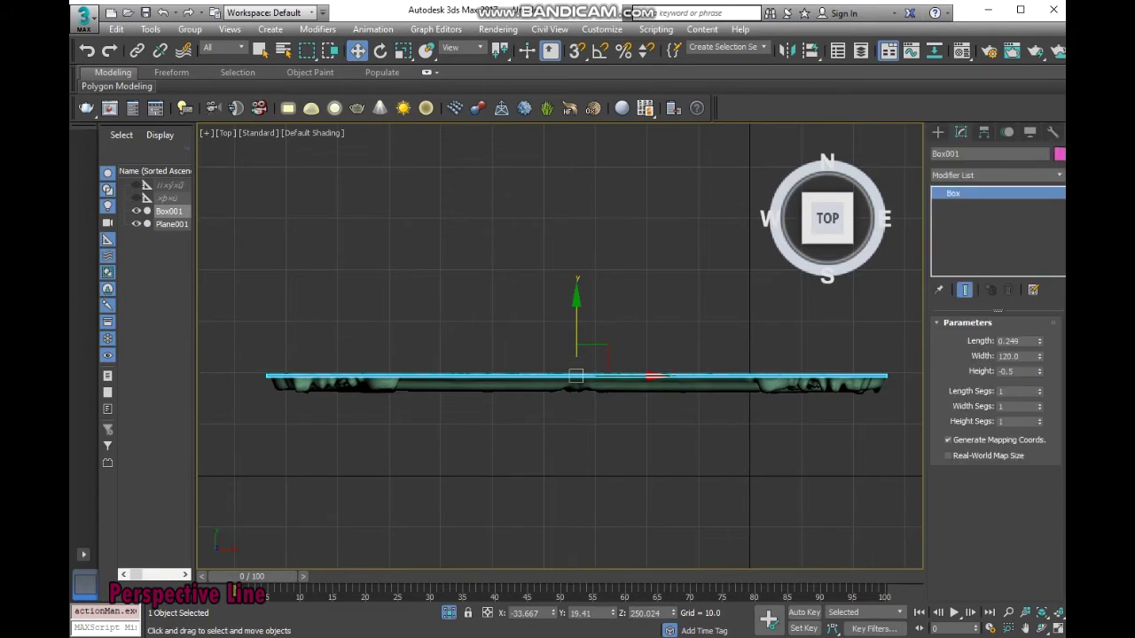
Set the box to Length 1, Width 125 and Height 255
{"action": "double_click", "coordinate": [1015, 341]}
{"action": "type", "text": "25"}
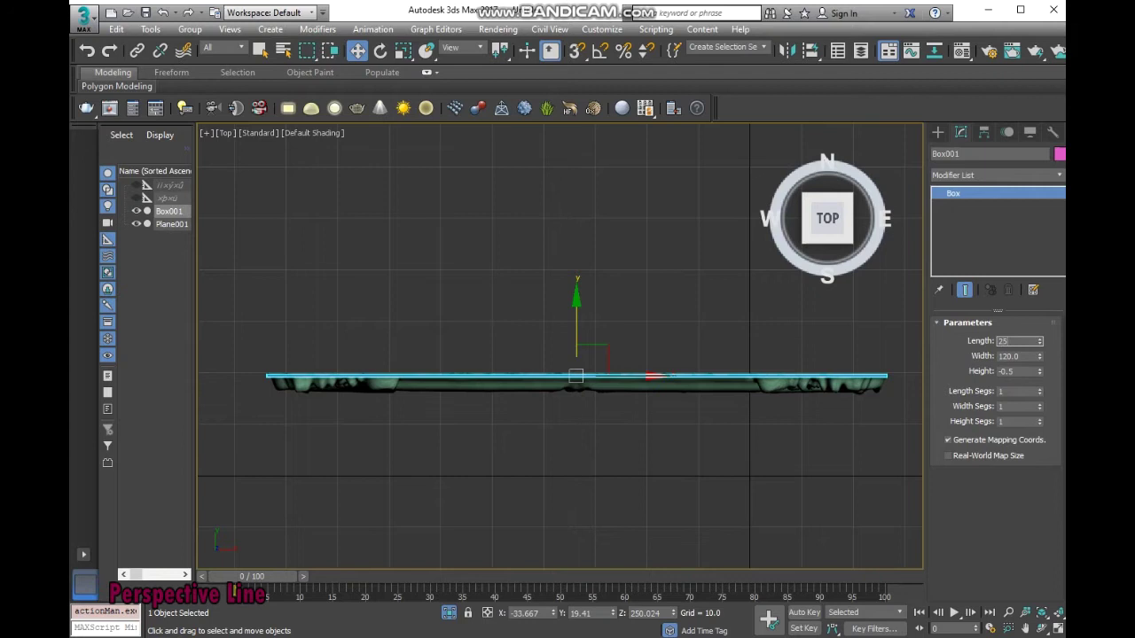
{"action": "type", "text": "5"}
{"action": "key", "text": "Return"}
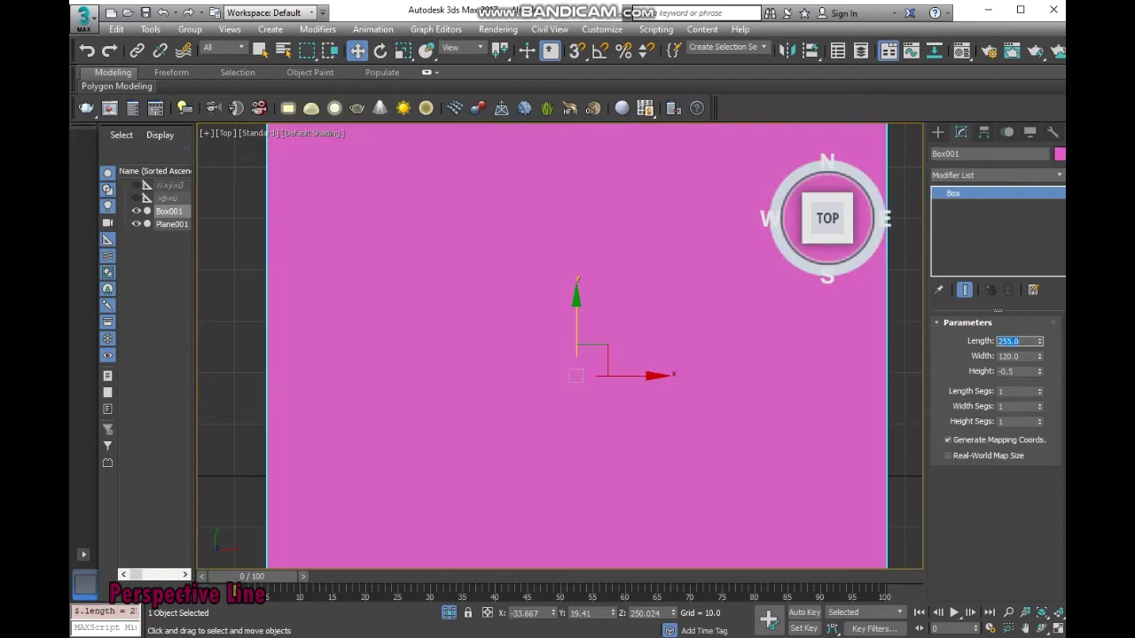
{"action": "type", "text": "1"}
{"action": "key", "text": "Return"}
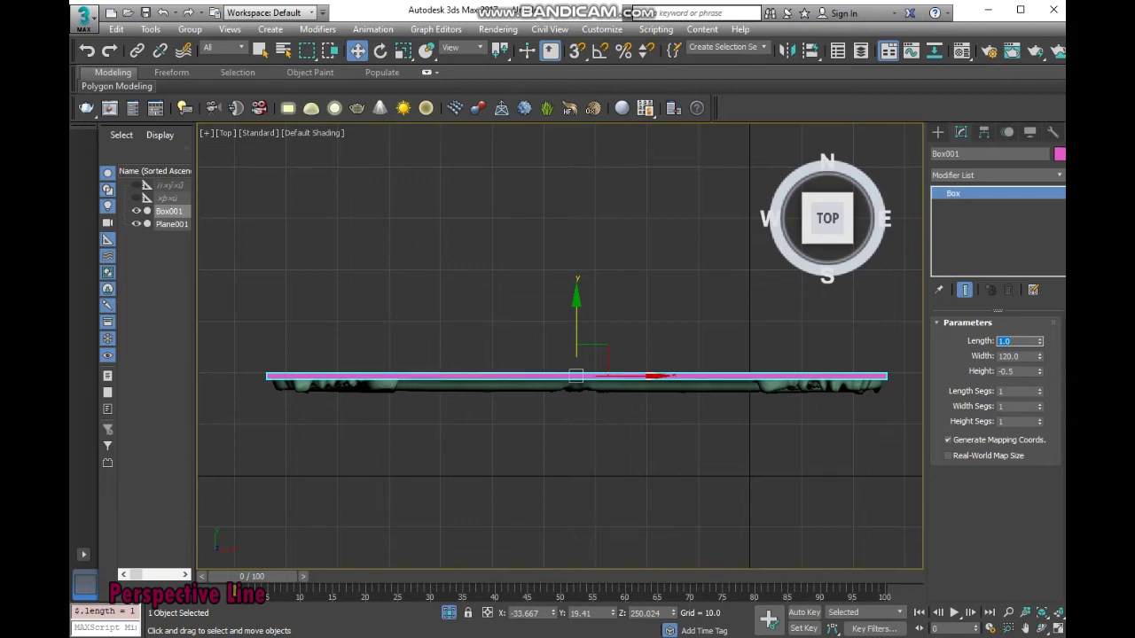
{"action": "key", "text": "Tab"}
{"action": "type", "text": "125"}
{"action": "key", "text": "Return"}
{"action": "key", "text": "Tab"}
{"action": "type", "text": "55"}
{"action": "key", "text": "Return"}
{"action": "left_click", "coordinate": [938, 132]}
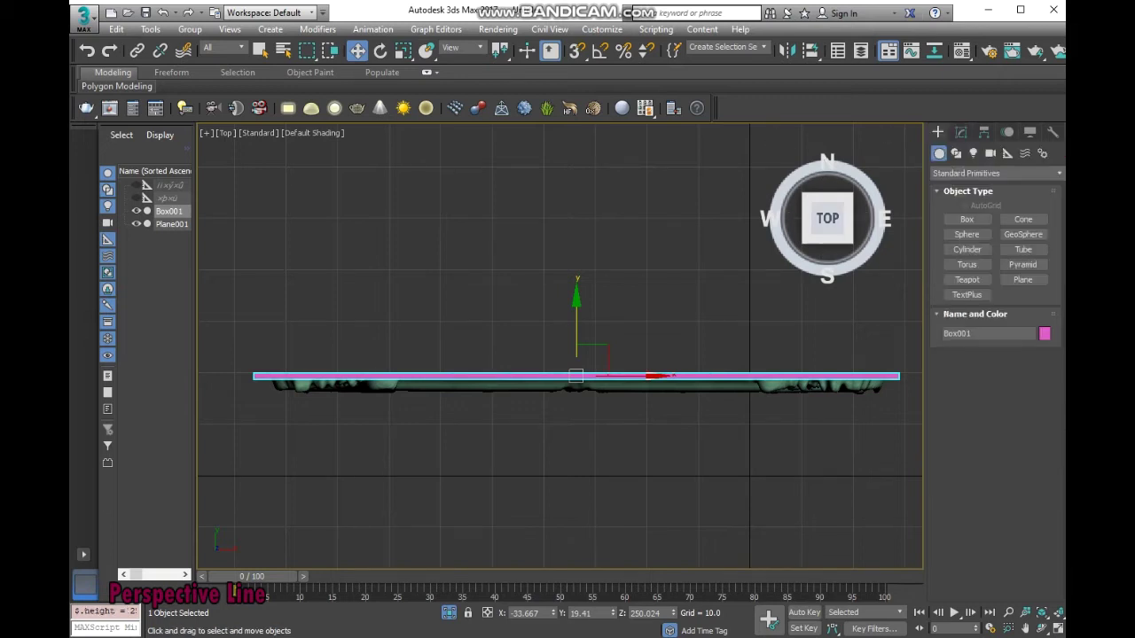
{"action": "key", "text": "alt+w"}
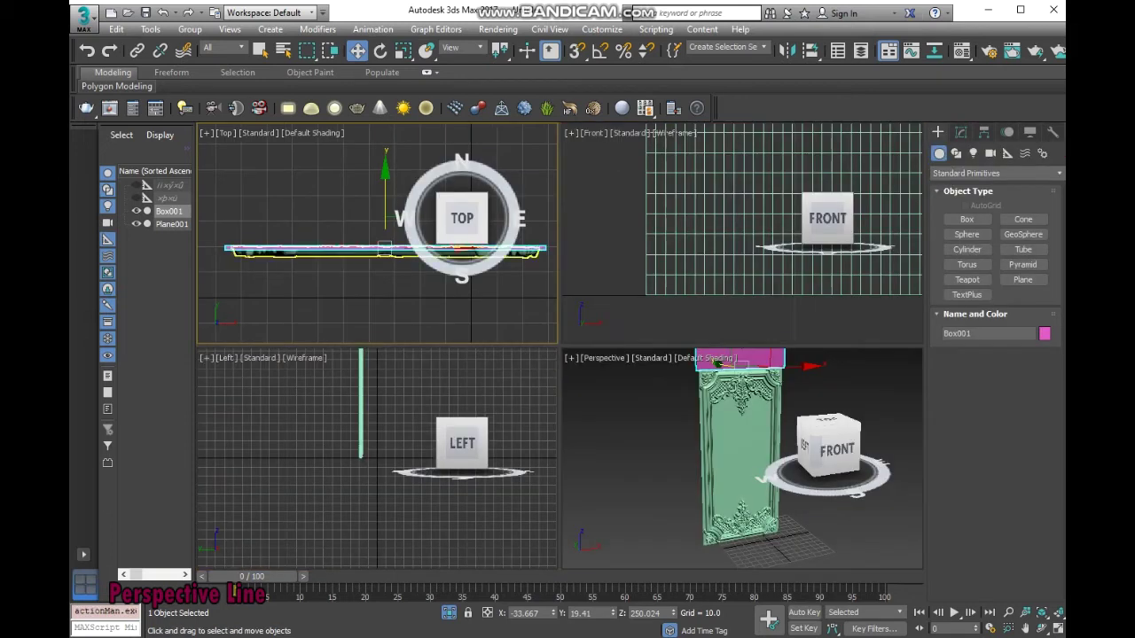
In the maximized Front view, lower Box001 so its bottom sits just below the panel
{"action": "left_click", "coordinate": [780, 266]}
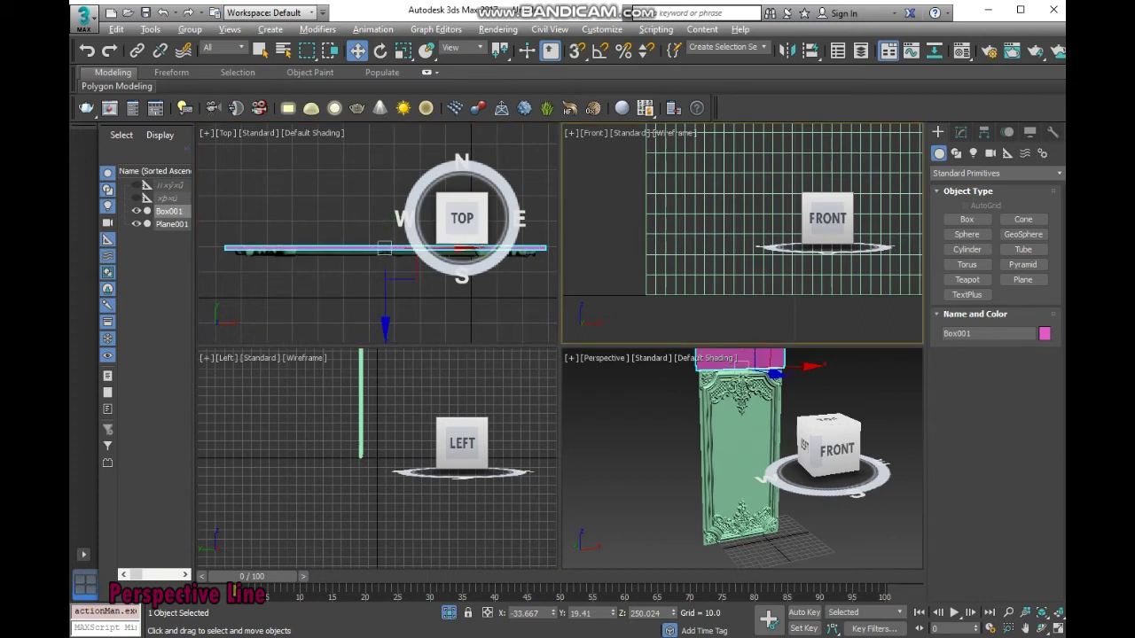
{"action": "key", "text": "alt+w"}
{"action": "scroll", "coordinate": [762, 231], "scroll_direction": "down", "scroll_amount": 3}
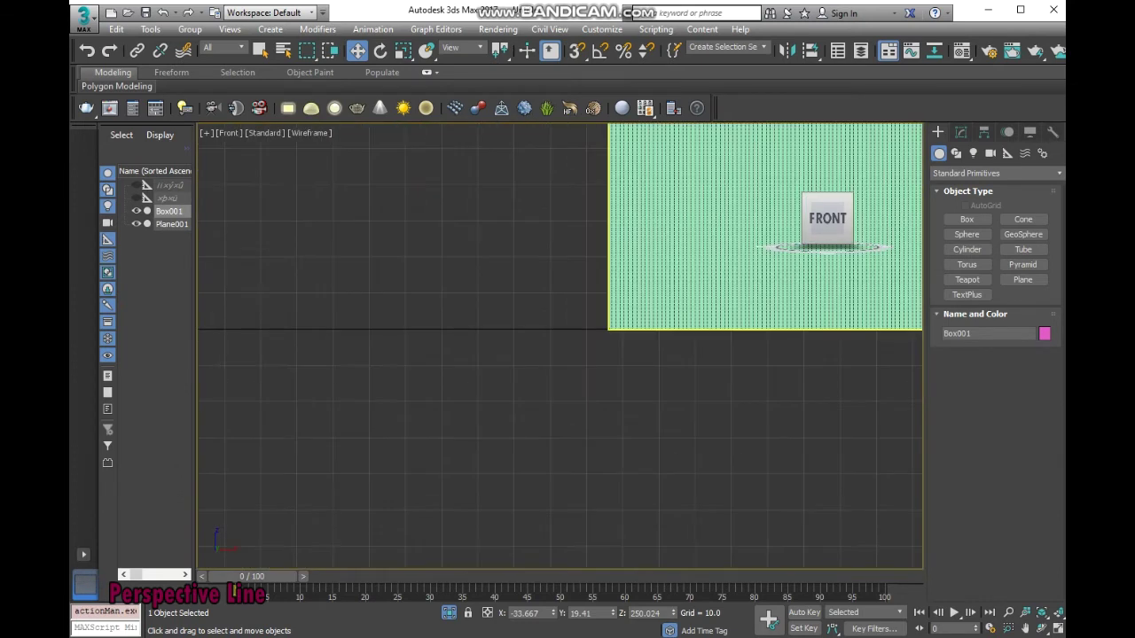
{"action": "key", "text": "z"}
{"action": "scroll", "coordinate": [568, 328], "scroll_direction": "down", "scroll_amount": 3}
{"action": "scroll", "coordinate": [568, 328], "scroll_direction": "up", "scroll_amount": 1}
{"action": "left_click_drag", "start_coordinate": [566, 211], "coordinate": [566, 435]}
{"action": "scroll", "coordinate": [550, 440], "scroll_direction": "up", "scroll_amount": 3}
{"action": "scroll", "coordinate": [550, 440], "scroll_direction": "up", "scroll_amount": 2}
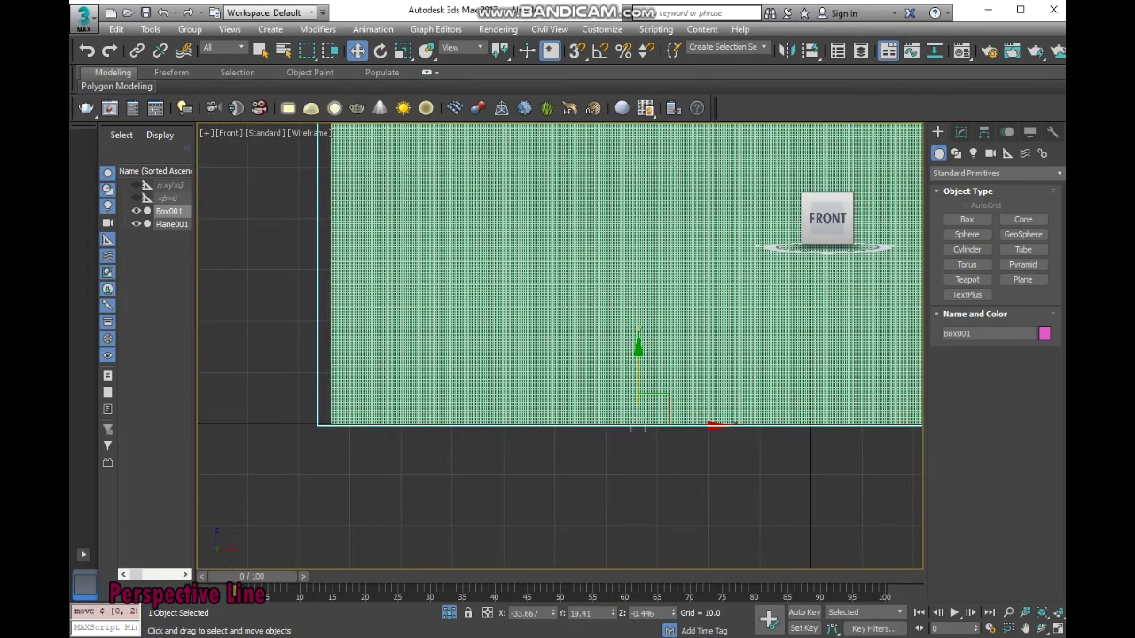
{"action": "left_click_drag", "start_coordinate": [637, 381], "coordinate": [638, 387]}
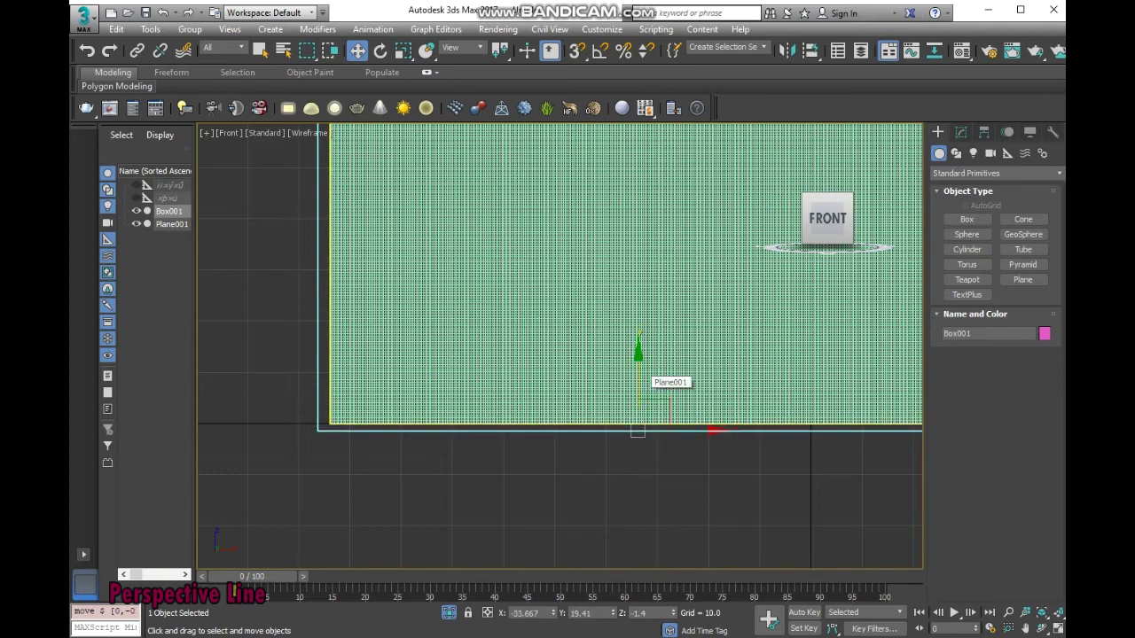
From the top, nudge Box001 slightly on Y to line it up with the panel
{"action": "key", "text": "alt+w"}
{"action": "left_click", "coordinate": [736, 444]}
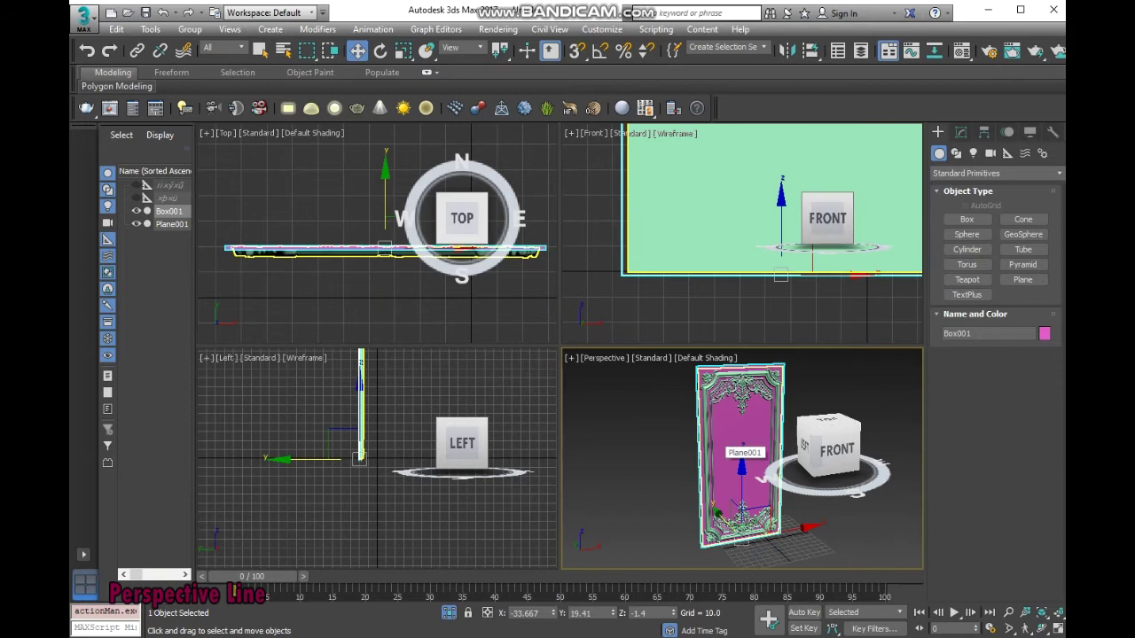
{"action": "key", "text": "alt+w"}
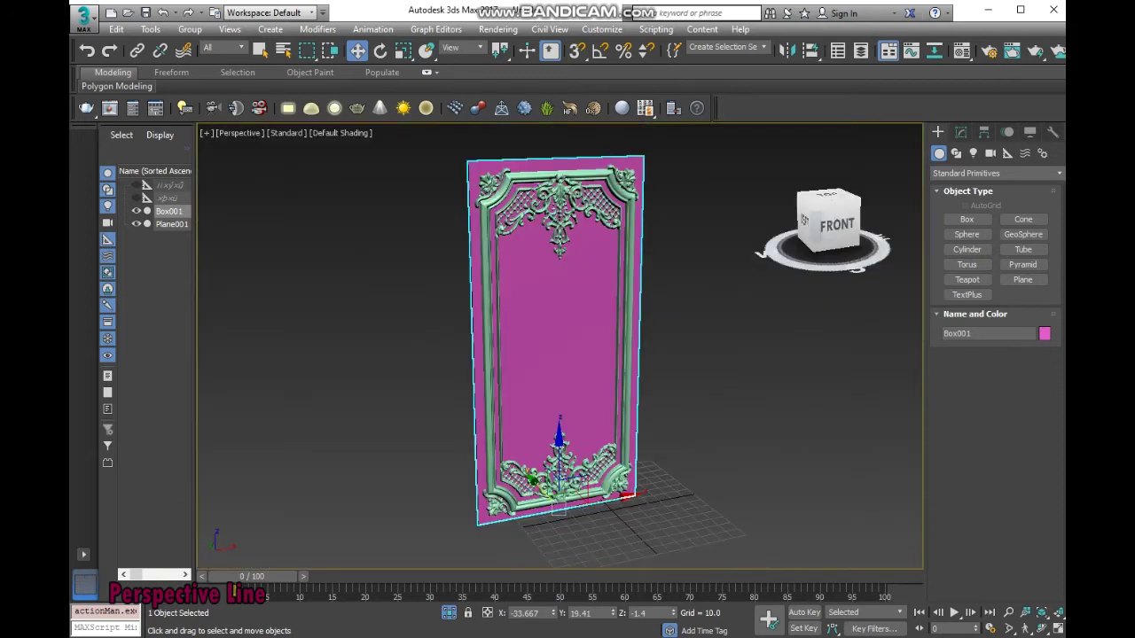
{"action": "key", "text": "t"}
{"action": "scroll", "coordinate": [603, 354], "scroll_direction": "up", "scroll_amount": 3}
{"action": "scroll", "coordinate": [603, 355], "scroll_direction": "up", "scroll_amount": 2}
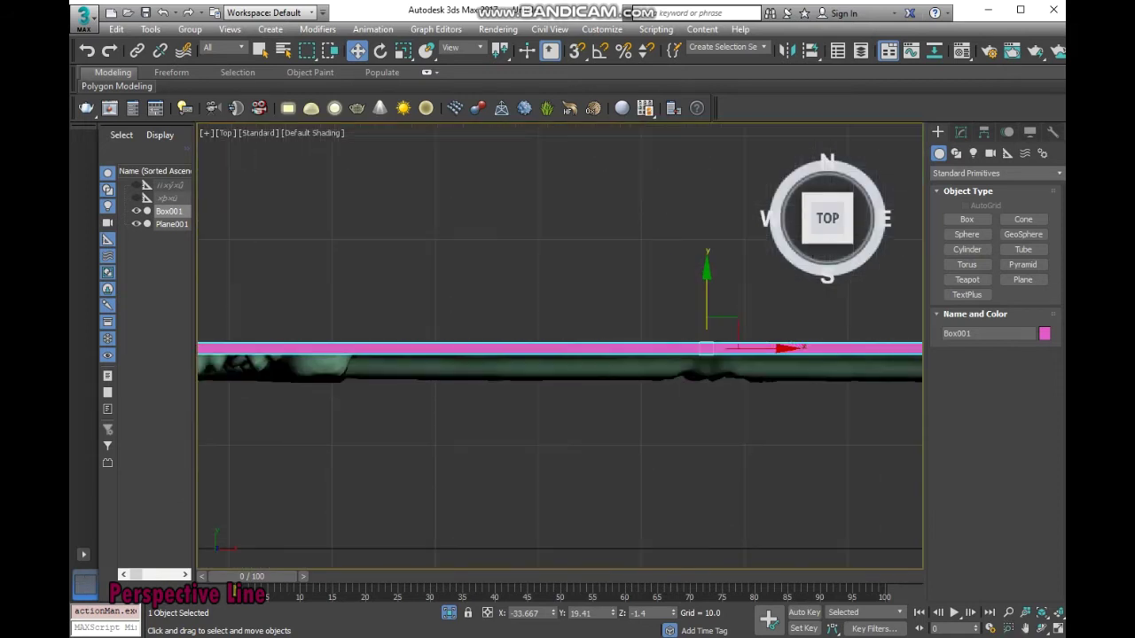
{"action": "left_click_drag", "start_coordinate": [707, 283], "coordinate": [706, 281]}
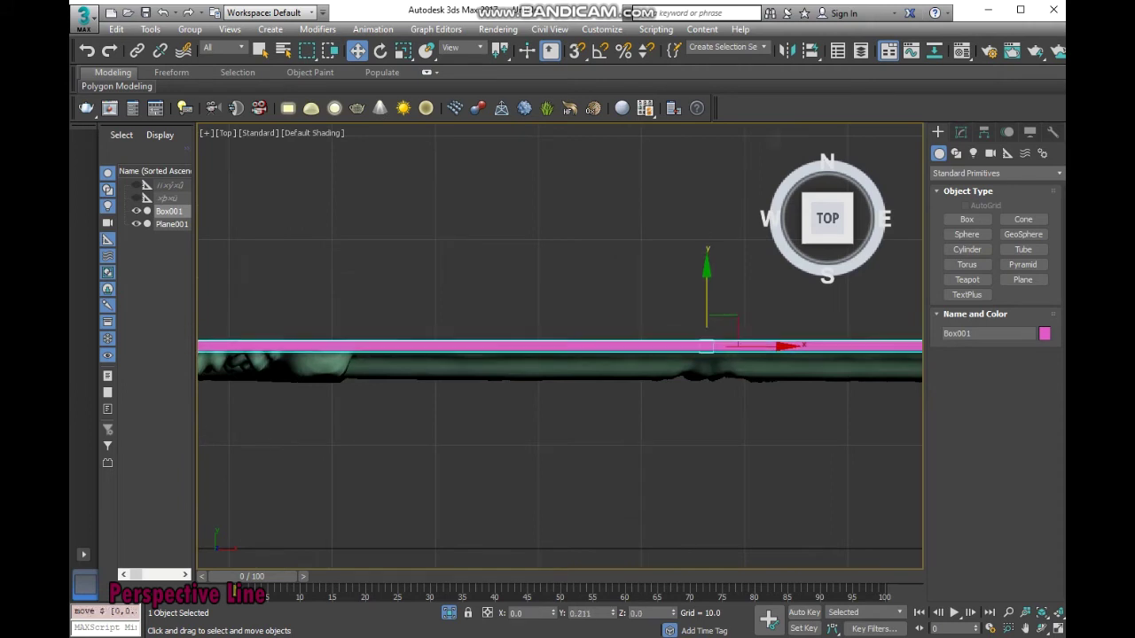
{"action": "scroll", "coordinate": [714, 293], "scroll_direction": "down", "scroll_amount": 3}
Orbit and pan to an angled front view of the box and relief panel
{"action": "middle_click_drag", "start_coordinate": [709, 520], "coordinate": [621, 497], "text": "alt"}
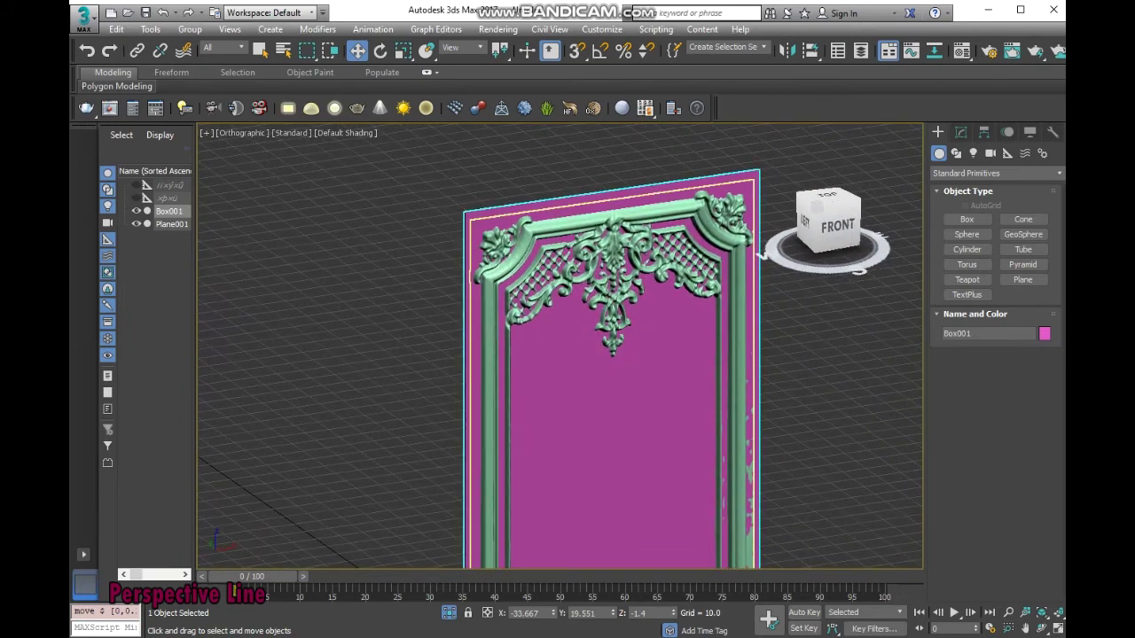
{"action": "middle_click_drag", "start_coordinate": [760, 252], "coordinate": [676, 252]}
{"action": "scroll", "coordinate": [760, 255], "scroll_direction": "down", "scroll_amount": 3}
{"action": "middle_click_drag", "start_coordinate": [620, 354], "coordinate": [727, 230], "text": "alt"}
{"action": "scroll", "coordinate": [608, 200], "scroll_direction": "up", "scroll_amount": 3}
Select the carved Plane001 and review its Displace modifier settings
{"action": "left_click", "coordinate": [851, 355]}
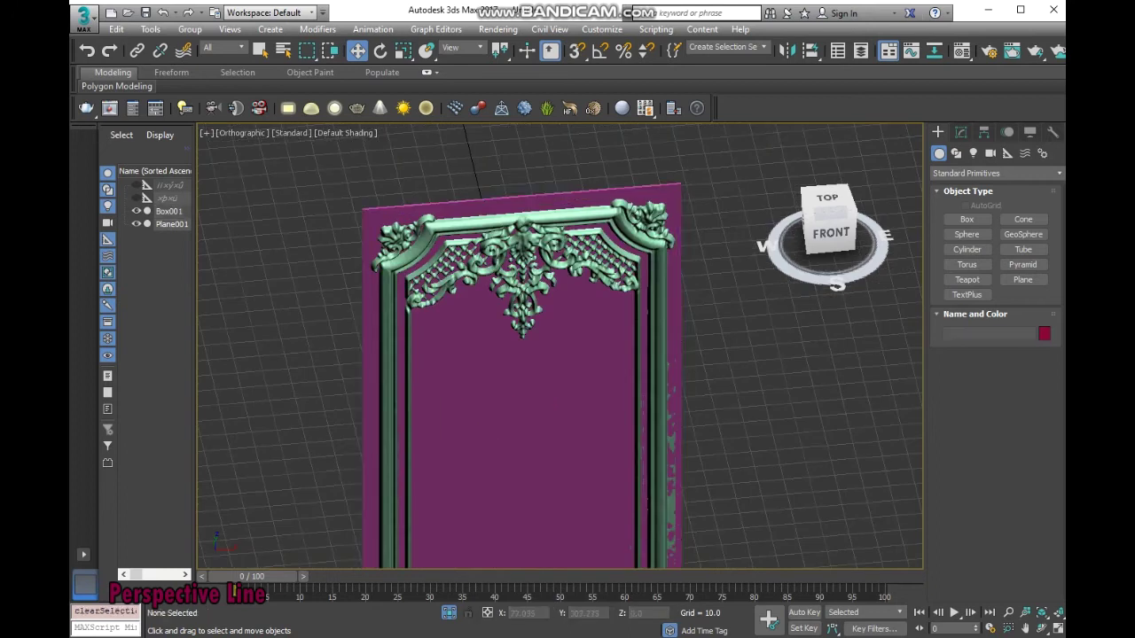
{"action": "left_click", "coordinate": [523, 426]}
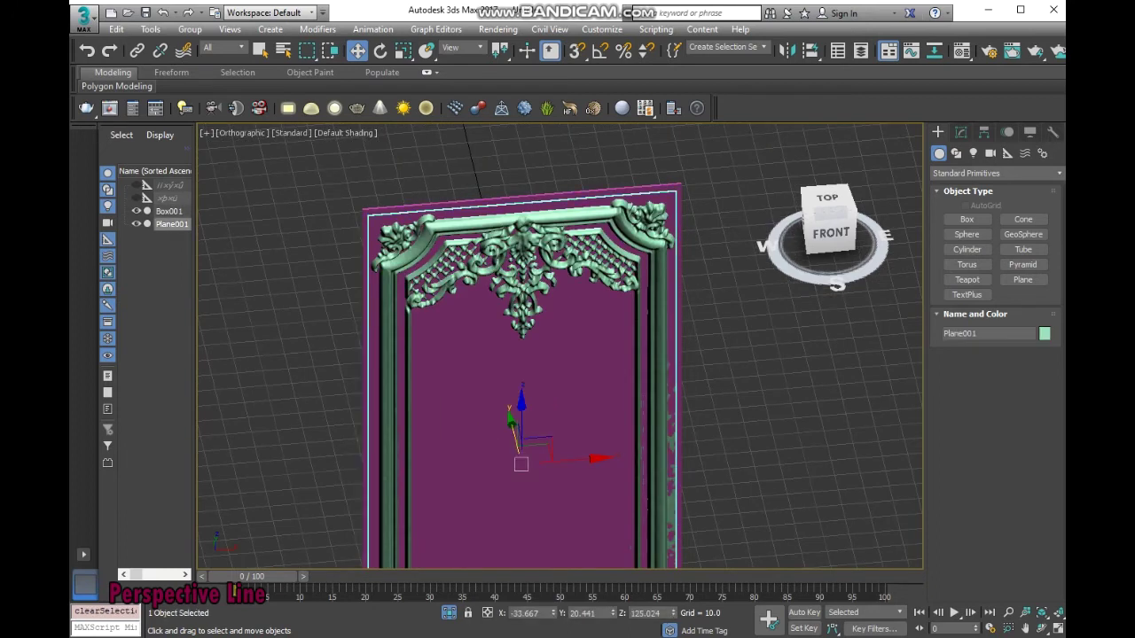
{"action": "left_click", "coordinate": [960, 132]}
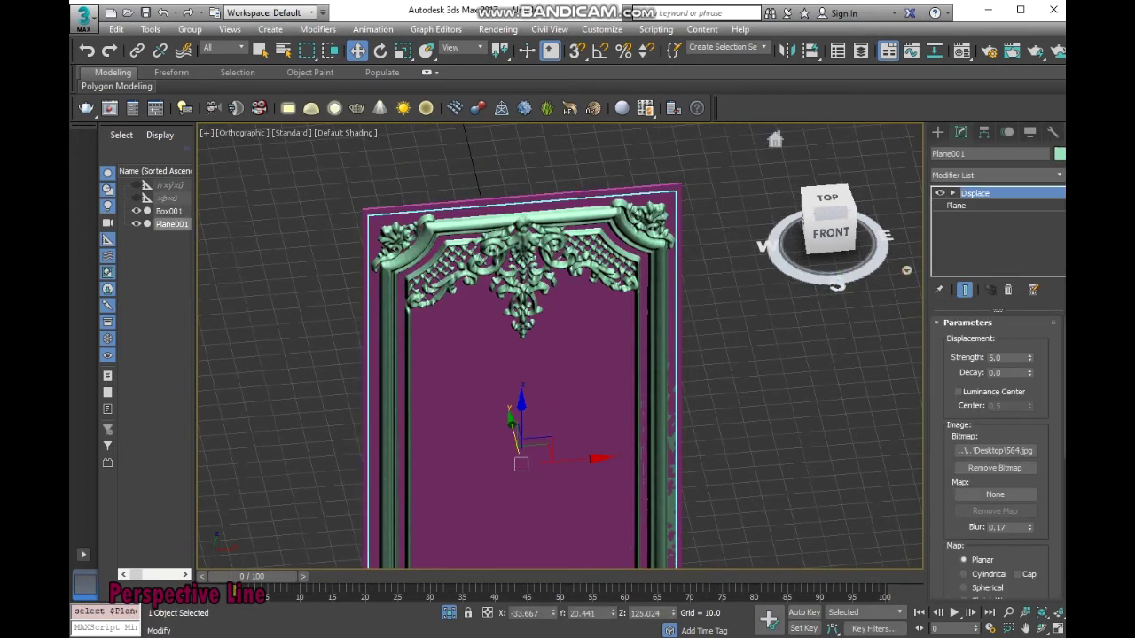
{"action": "left_click", "coordinate": [851, 399]}
{"action": "left_click", "coordinate": [938, 132]}
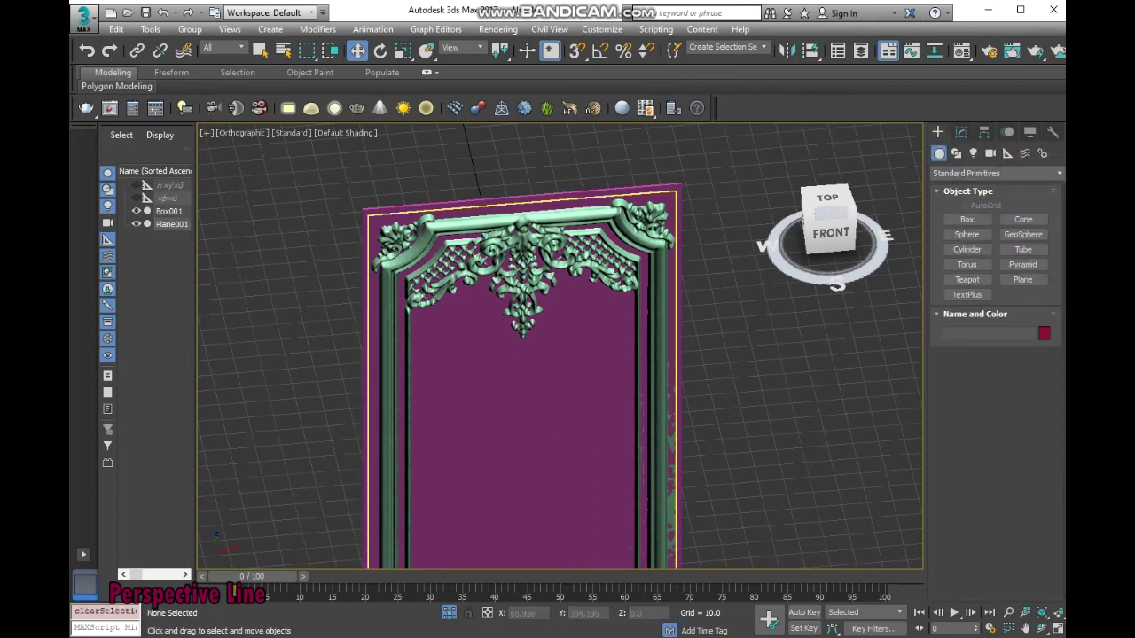
Make Plane001 a ProBoolean compound object, keeping Subtraction as the operation
{"action": "left_click", "coordinate": [531, 399]}
{"action": "left_click", "coordinate": [993, 173]}
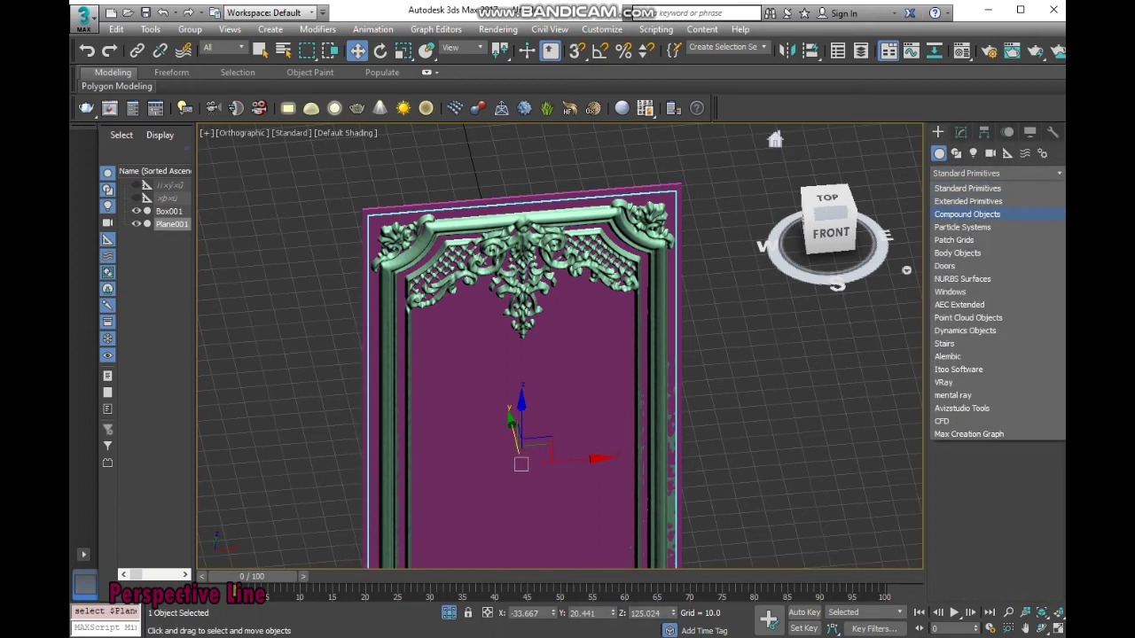
{"action": "left_click", "coordinate": [966, 214]}
{"action": "left_click", "coordinate": [966, 294]}
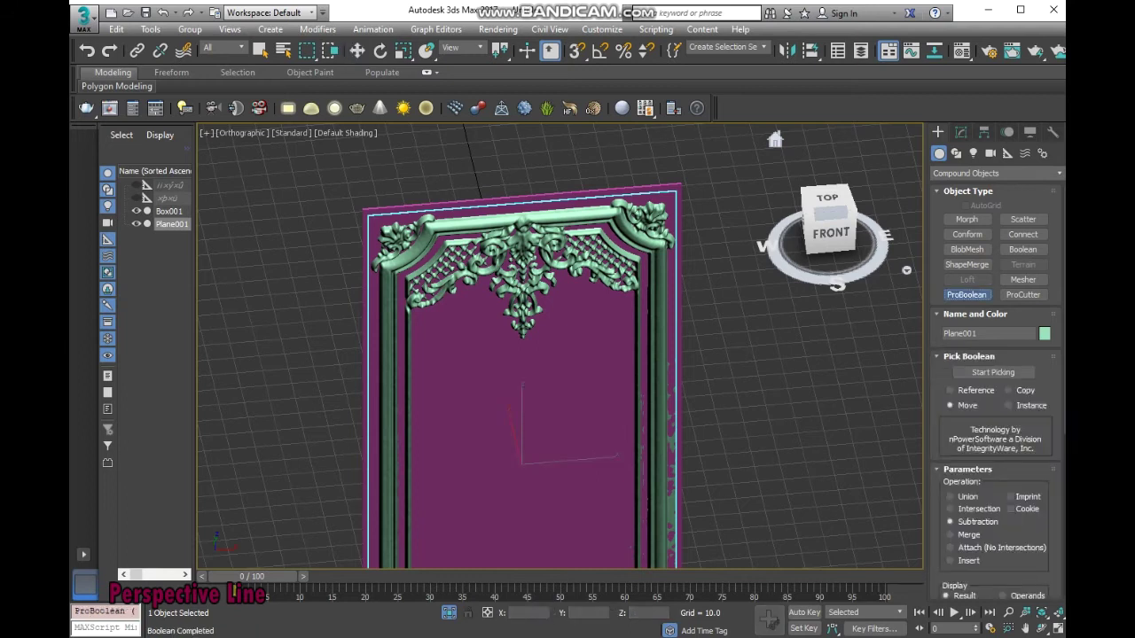
Activate Start Picking in the Pick Boolean rollout to choose Box001 as the cutter
{"action": "left_click", "coordinate": [993, 372]}
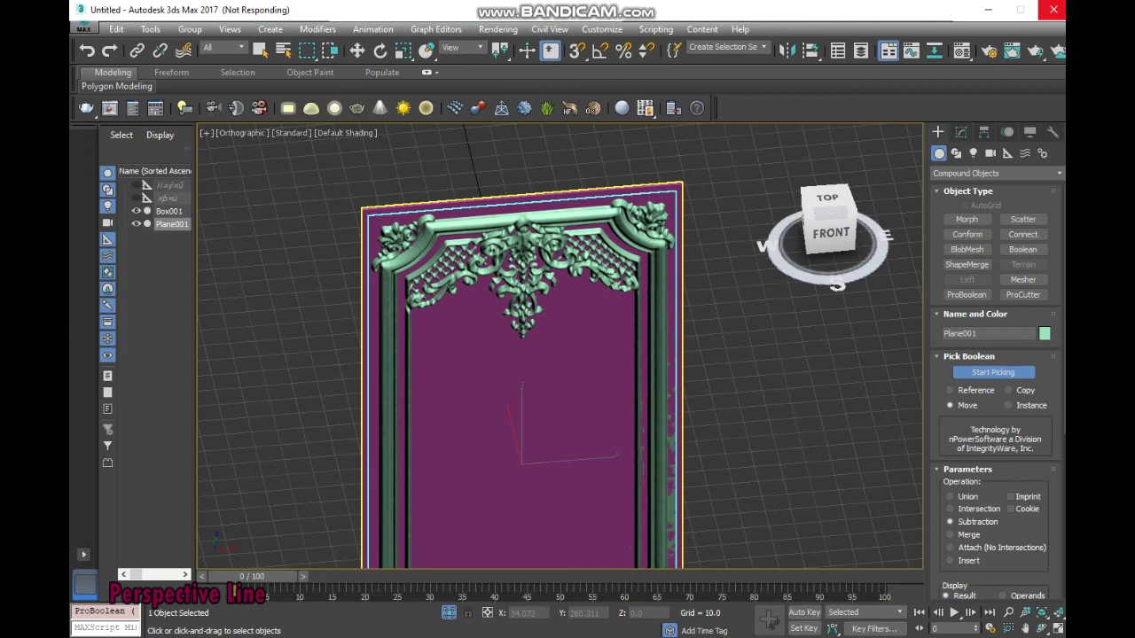
Maximize the viewport, frame the trimmed panel in Front view, and activate Select and Move
{"action": "middle_click_drag", "start_coordinate": [568, 425], "coordinate": [587, 315]}
{"action": "scroll", "coordinate": [588, 307], "scroll_direction": "down", "scroll_amount": 3}
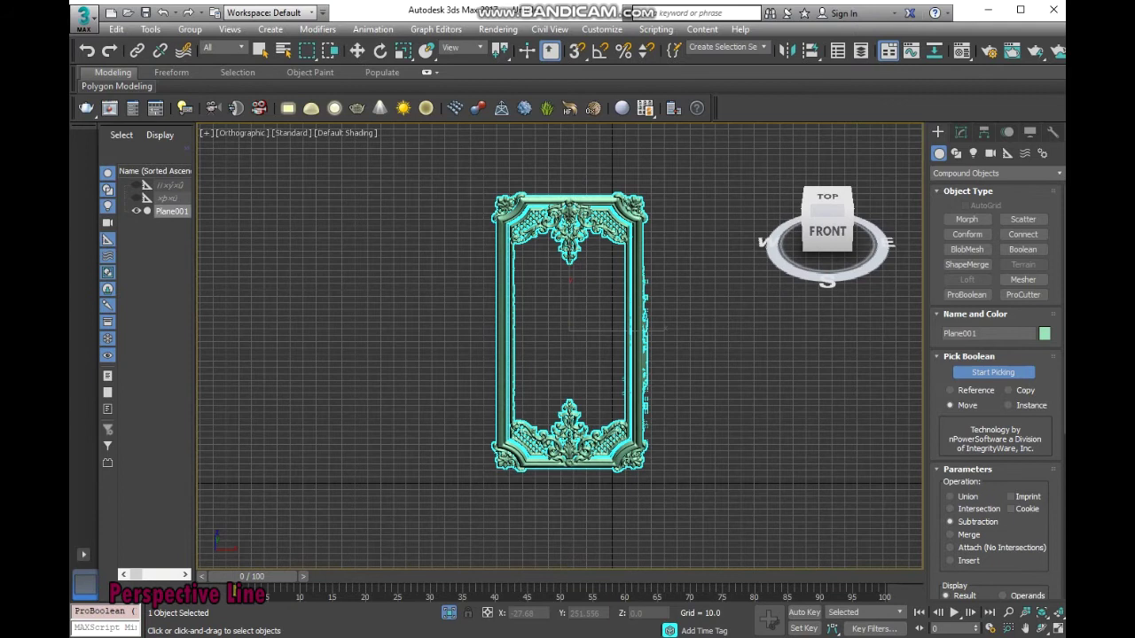
{"action": "key", "text": "alt+w"}
{"action": "key", "text": "alt+w"}
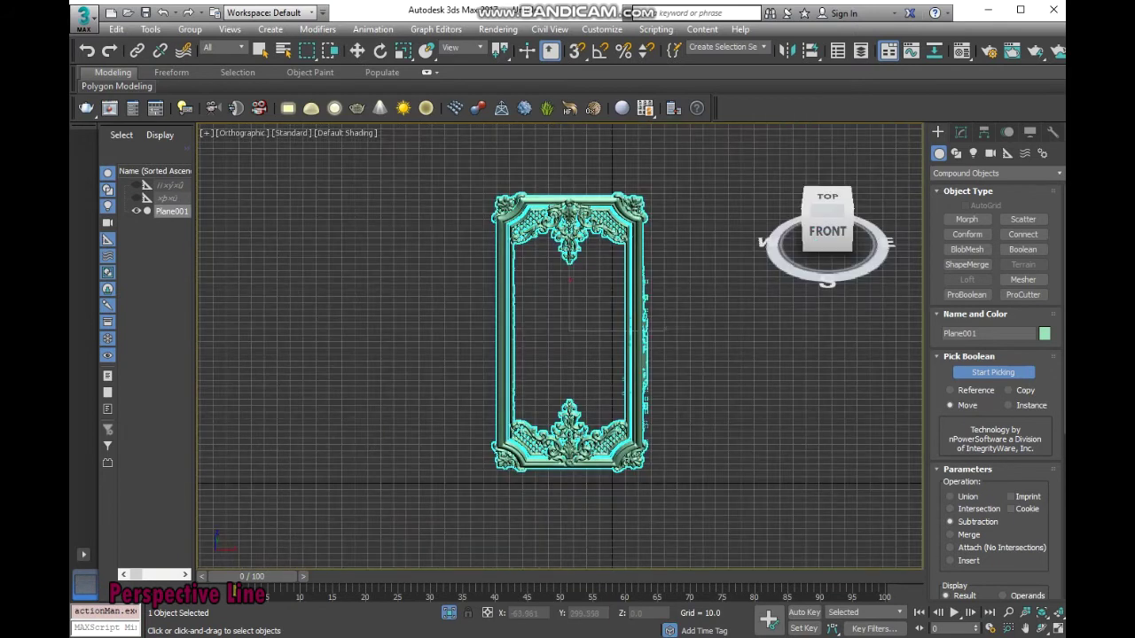
{"action": "middle_click_drag", "start_coordinate": [567, 346], "coordinate": [504, 346]}
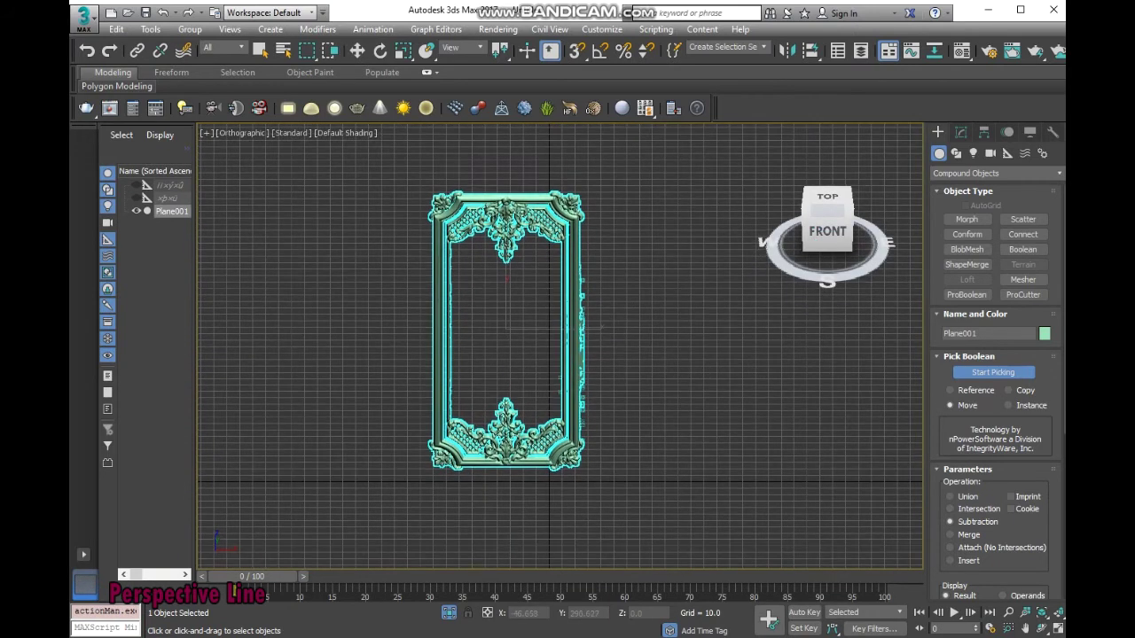
{"action": "left_click", "coordinate": [827, 229]}
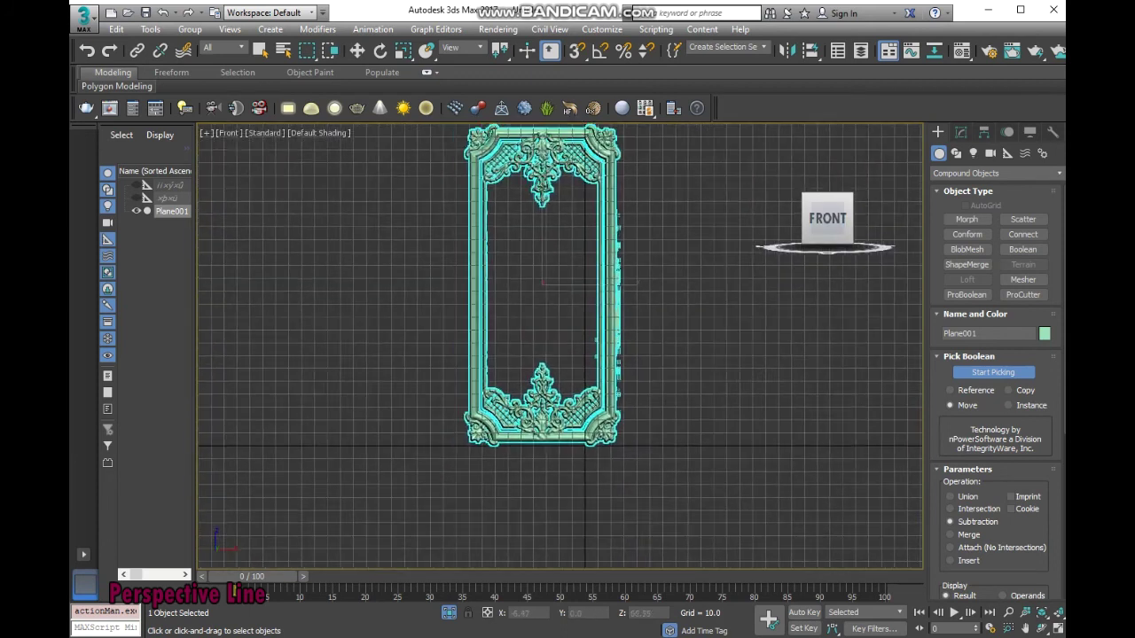
{"action": "key", "text": "w"}
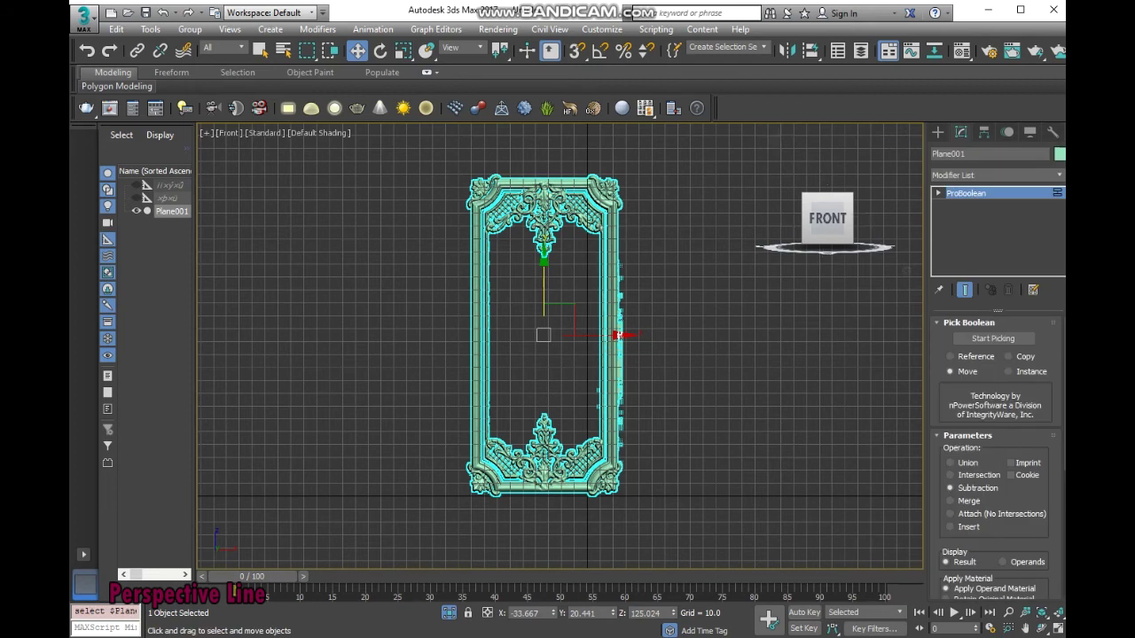
Stack an Edit Poly modifier on the ProBoolean frame and select all vertices at Vertex level
{"action": "right_click", "coordinate": [611, 232]}
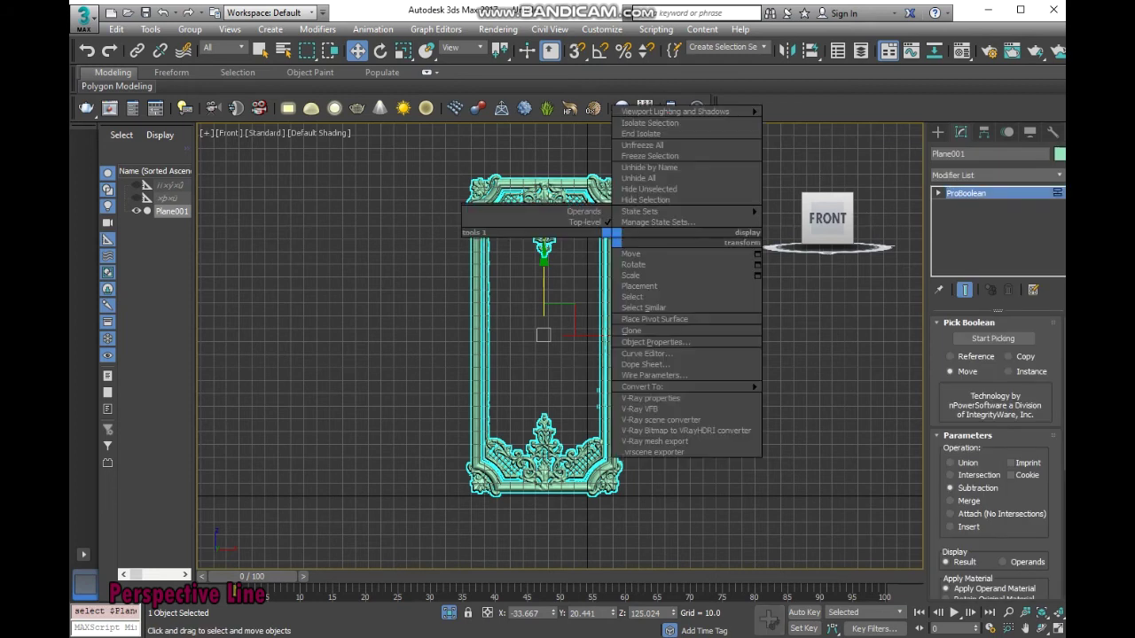
{"action": "key", "text": "Escape"}
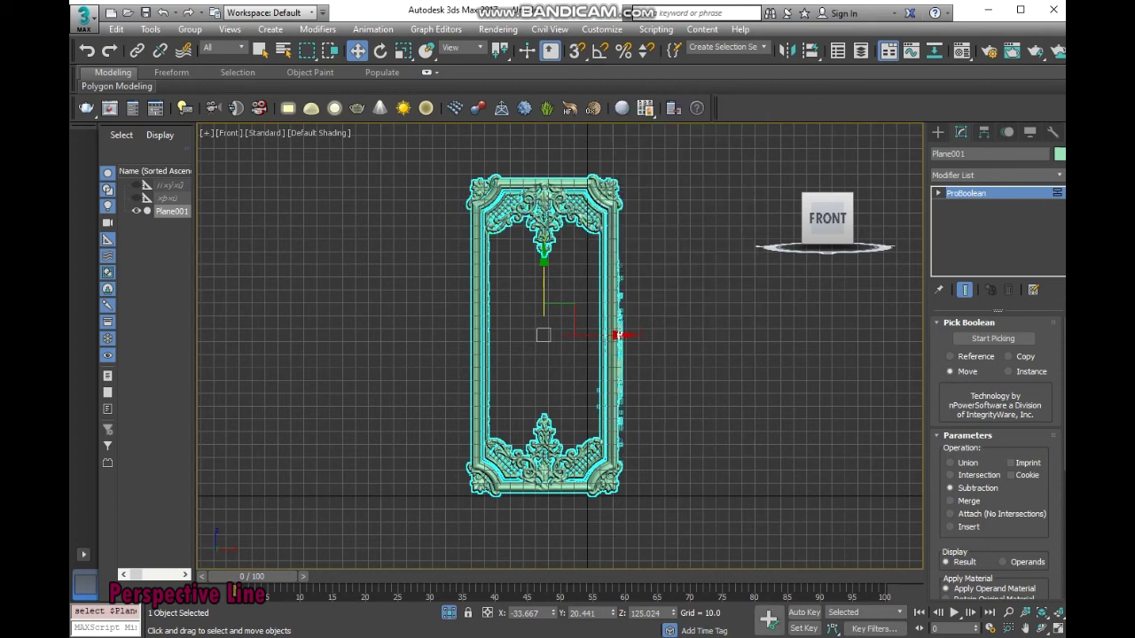
{"action": "left_click", "coordinate": [993, 175]}
{"action": "type", "text": "esh"}
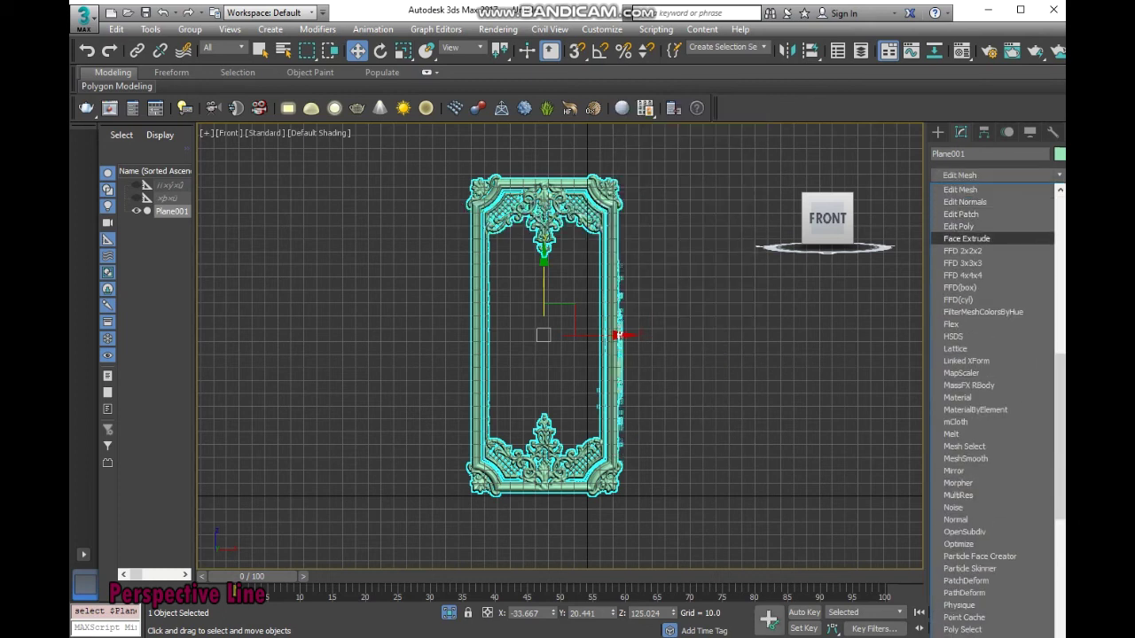
{"action": "key", "text": "Return"}
{"action": "key", "text": "1"}
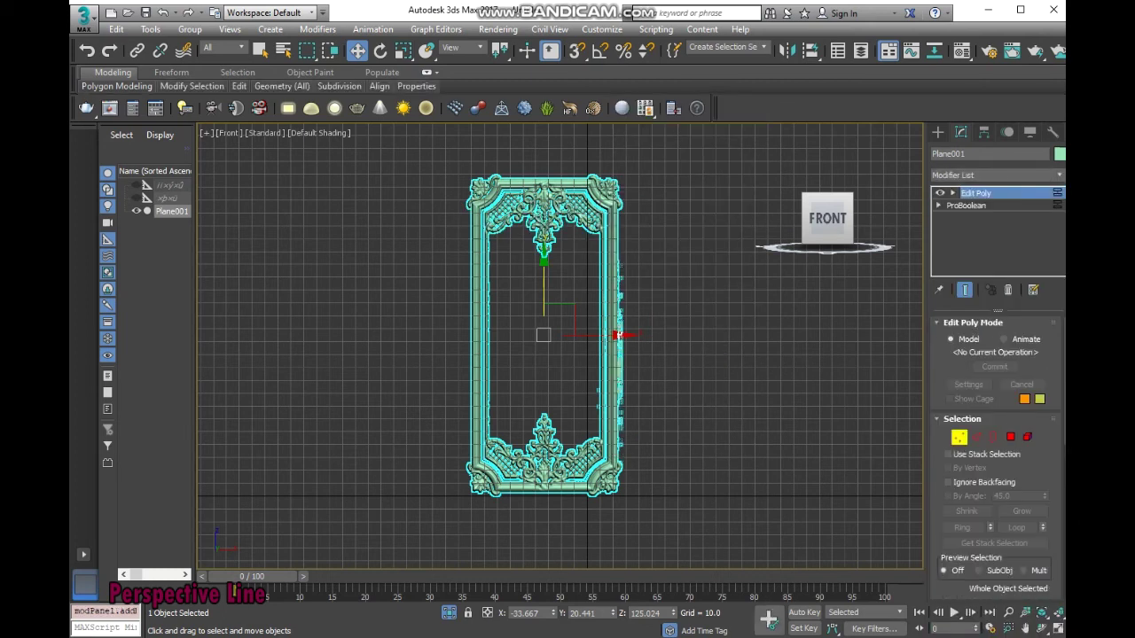
{"action": "key", "text": "ctrl+a"}
{"action": "scroll", "coordinate": [620, 390], "scroll_direction": "up", "scroll_amount": 3}
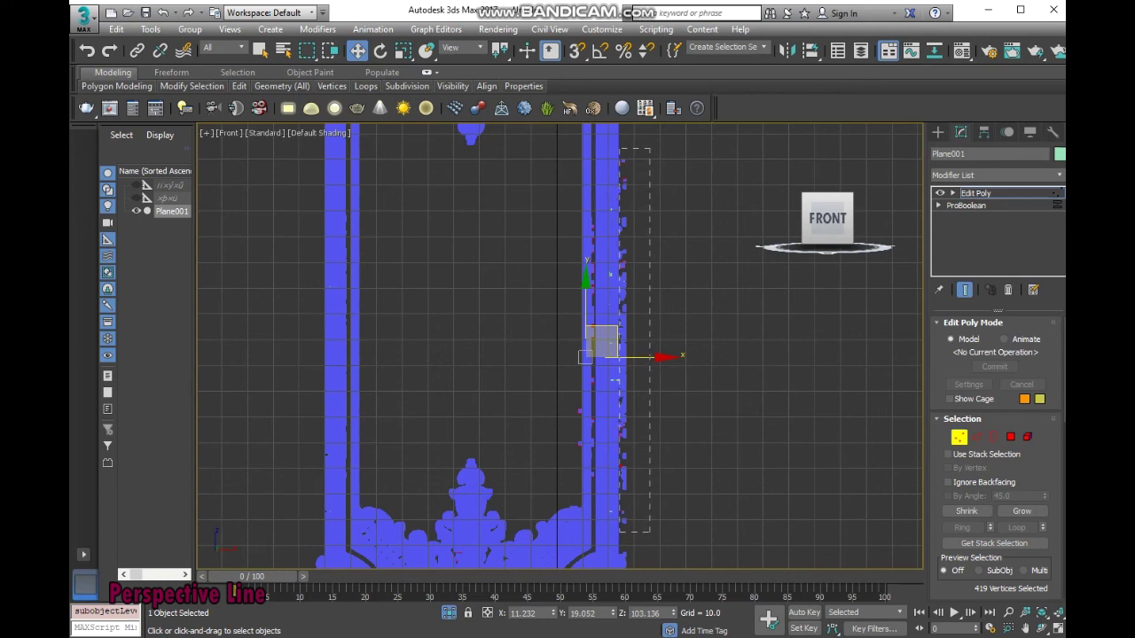
Delete the stray right-edge vertices, check the result in wireframe, then exit Vertex level
{"action": "left_click_drag", "start_coordinate": [650, 529], "coordinate": [649, 529]}
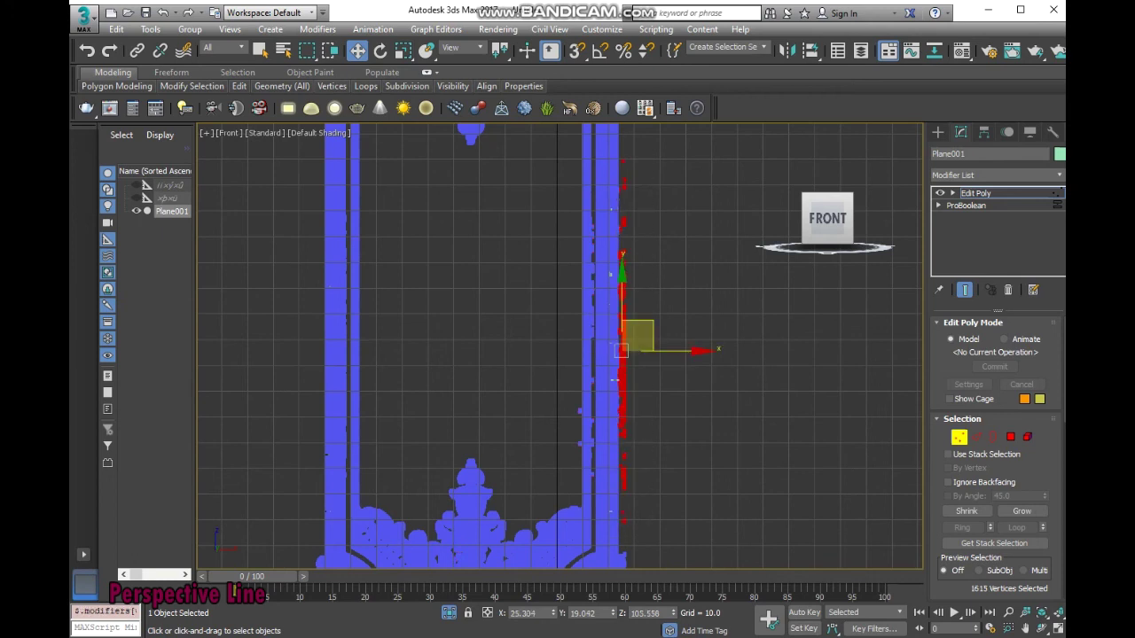
{"action": "key", "text": "Delete"}
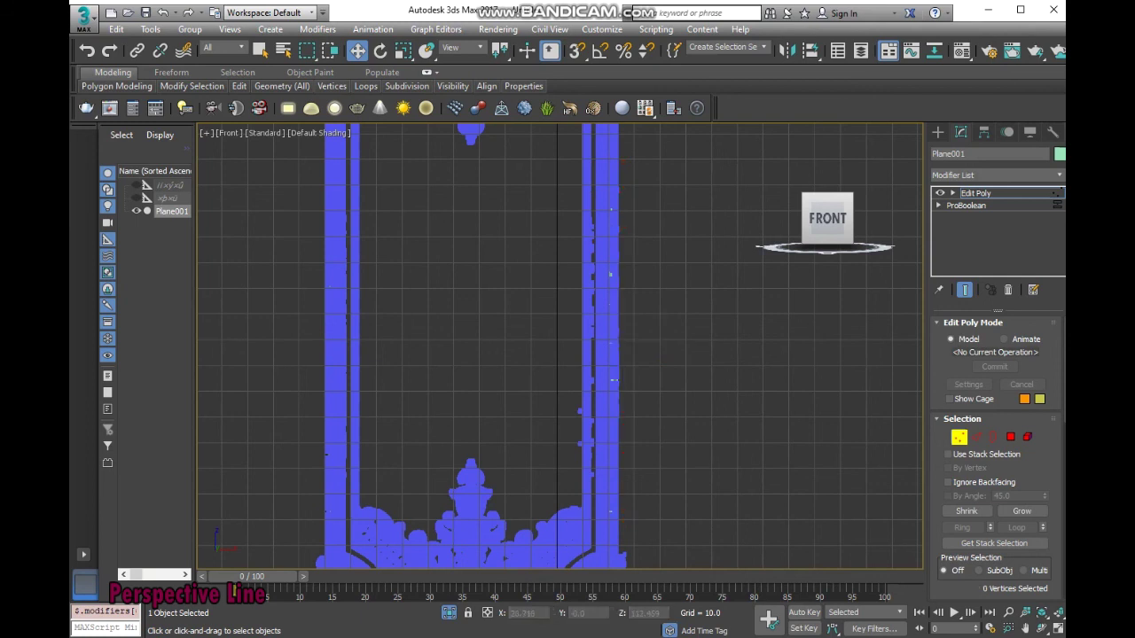
{"action": "key", "text": "F3"}
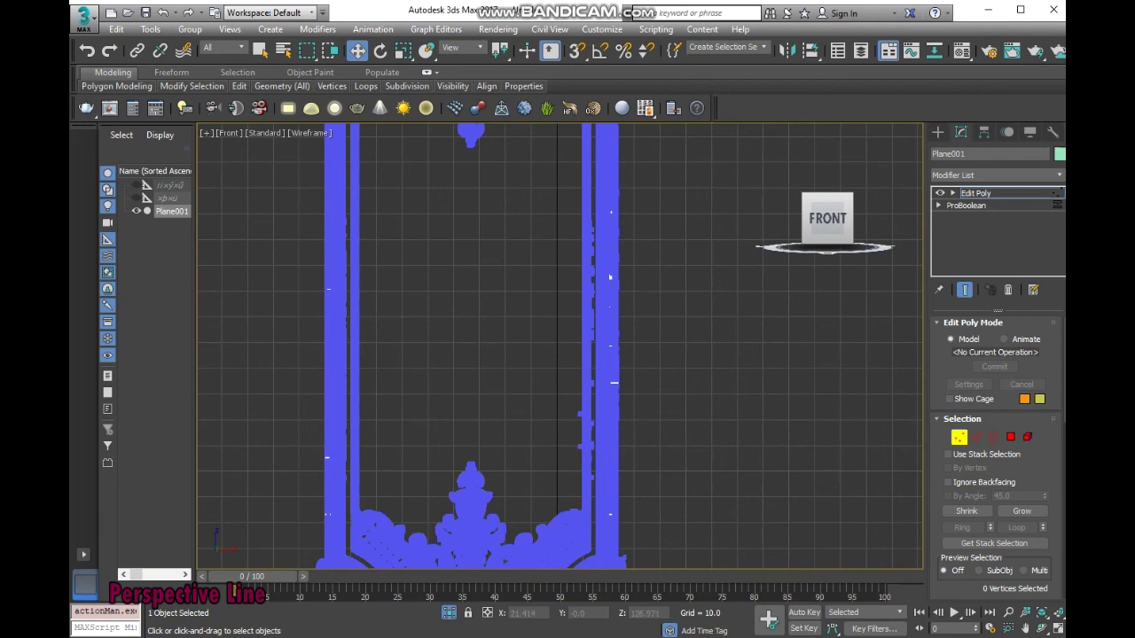
{"action": "key", "text": "1"}
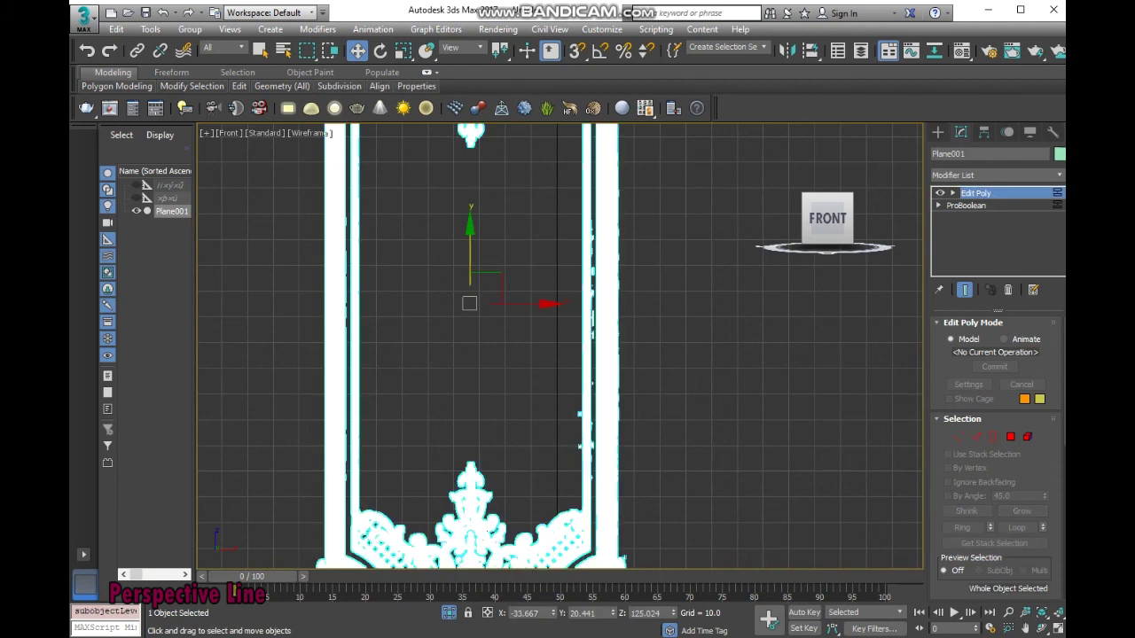
{"action": "key", "text": "F3"}
{"action": "scroll", "coordinate": [590, 338], "scroll_direction": "up", "scroll_amount": 2}
{"action": "scroll", "coordinate": [589, 337], "scroll_direction": "up", "scroll_amount": 2}
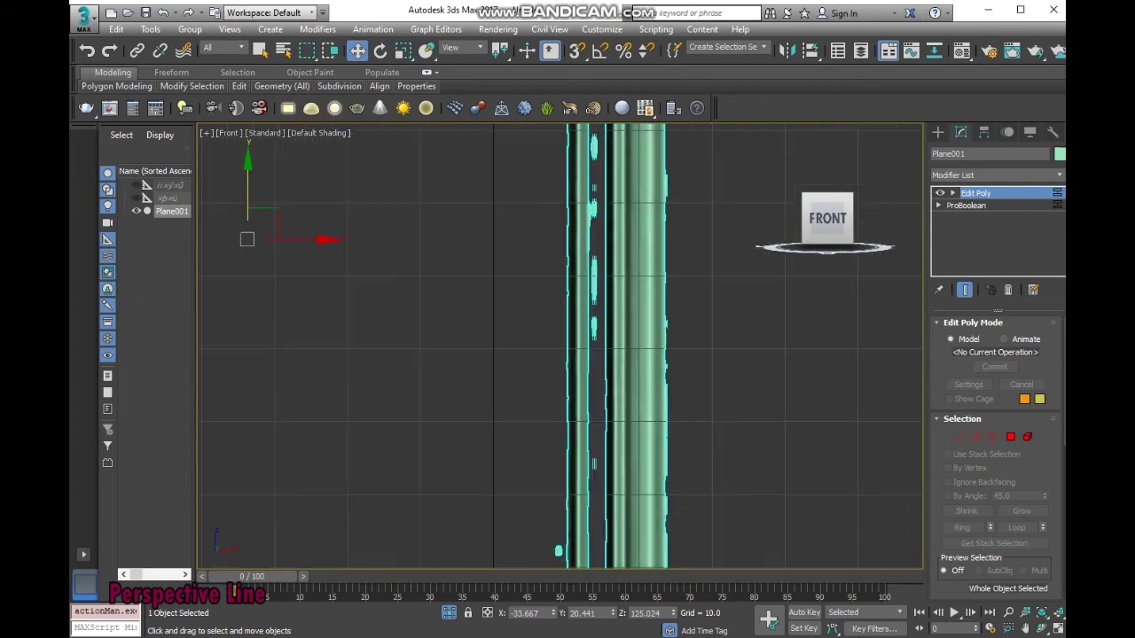
{"action": "scroll", "coordinate": [612, 248], "scroll_direction": "down", "scroll_amount": 5}
{"action": "scroll", "coordinate": [611, 249], "scroll_direction": "up", "scroll_amount": 2}
Return to Vertex level and window-select the loose vertices between the two right rails
{"action": "scroll", "coordinate": [611, 266], "scroll_direction": "up", "scroll_amount": 2}
{"action": "middle_click_drag", "start_coordinate": [558, 346], "coordinate": [568, 366]}
{"action": "left_click", "coordinate": [958, 436]}
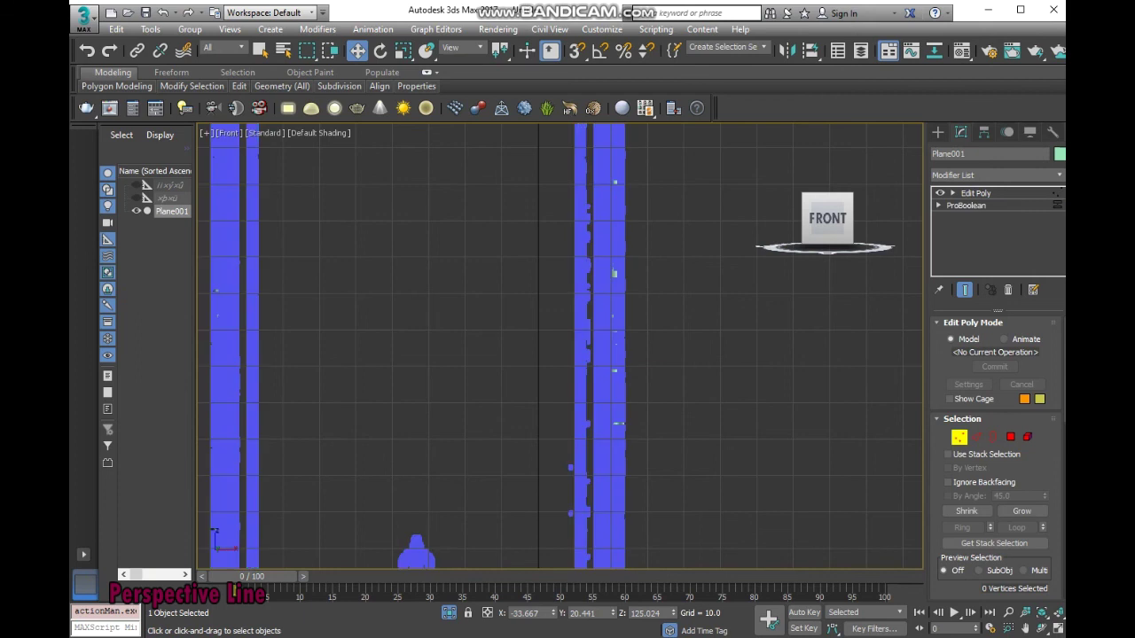
{"action": "scroll", "coordinate": [575, 346], "scroll_direction": "up", "scroll_amount": 1}
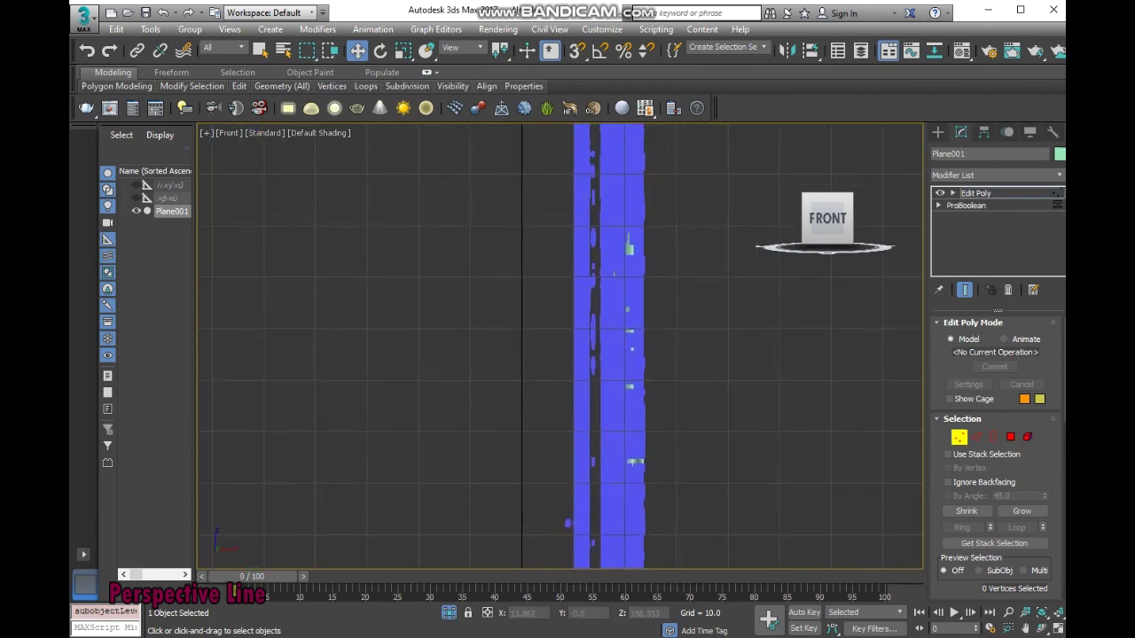
{"action": "mouse_move", "coordinate": [600, 156]}
{"action": "left_mouse_down"}
{"action": "mouse_move", "coordinate": [582, 561]}
{"action": "mouse_move", "coordinate": [573, 559]}
{"action": "left_mouse_up"}
{"action": "middle_click_drag", "start_coordinate": [585, 399], "coordinate": [589, 177]}
{"action": "middle_click_drag", "start_coordinate": [586, 399], "coordinate": [593, 289]}
{"action": "left_click_drag", "start_coordinate": [570, 422], "coordinate": [582, 477]}
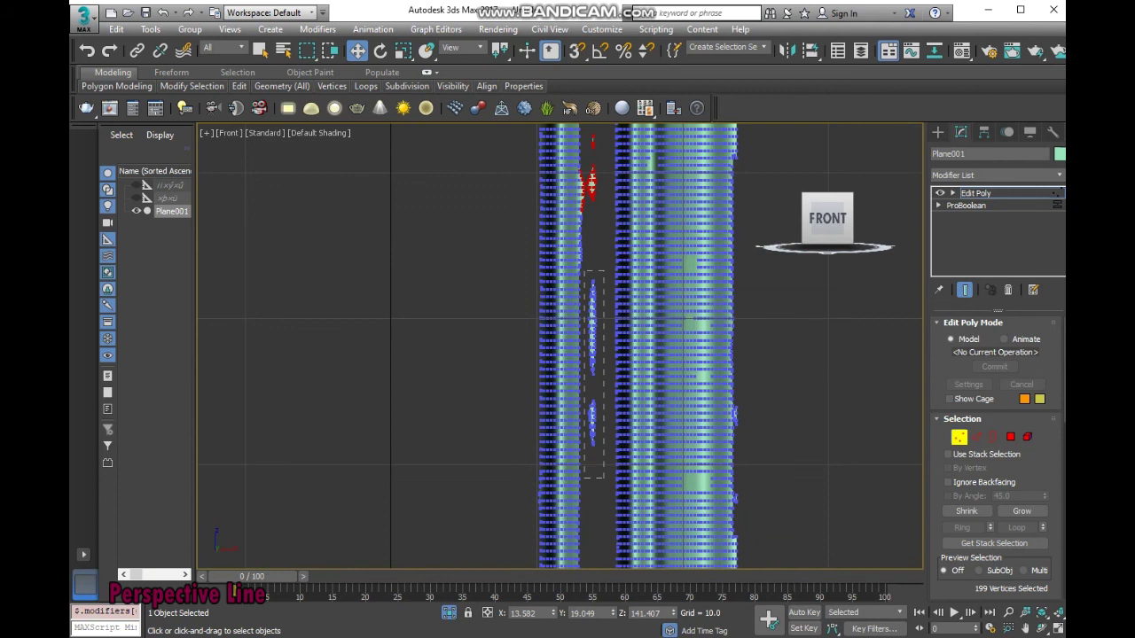